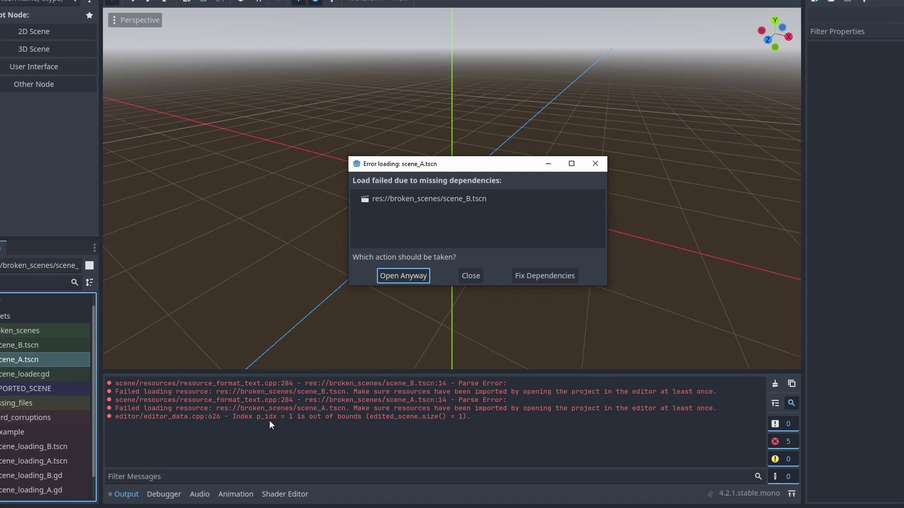
Dismiss the scene_A loading error, rename model_folder_A to model_folder_A_new, and expand it.
left_click(470, 275)
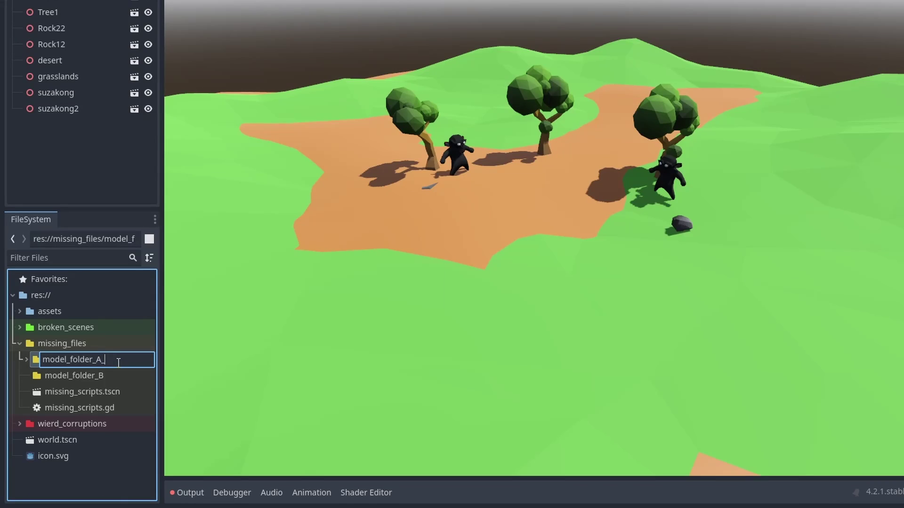
type("new")
key("Return")
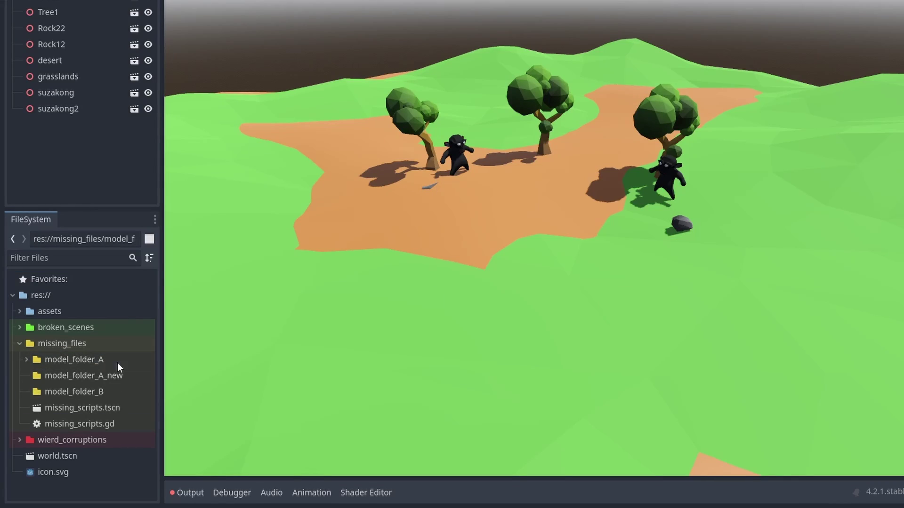
left_click(27, 360)
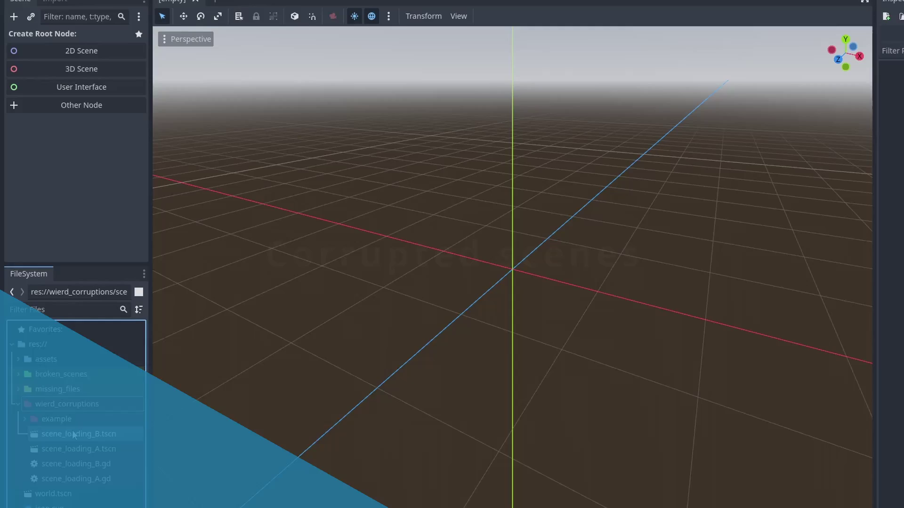
Open scene_loading_B.tscn, acknowledge its corrupt-scene alert, and orbit the grassland scene_A view.
double_click(83, 449)
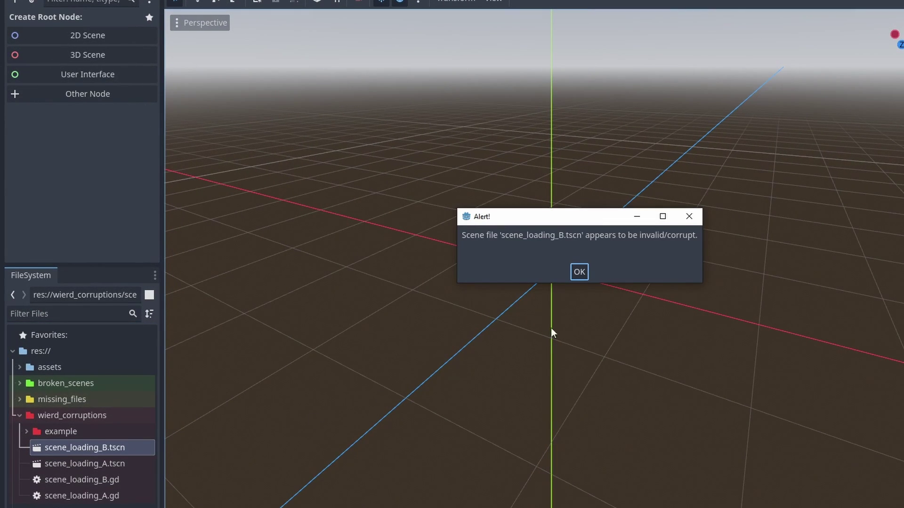
left_click(575, 271)
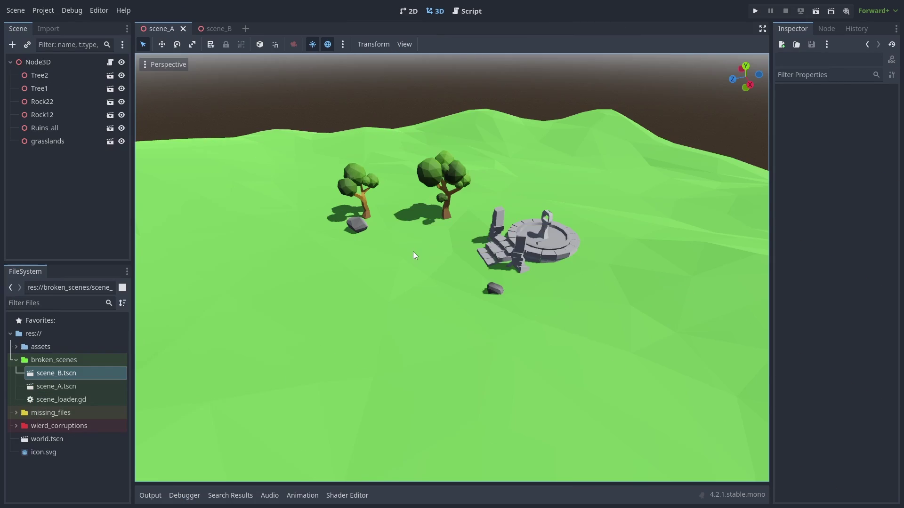
middle_click_drag(413, 251, 460, 240)
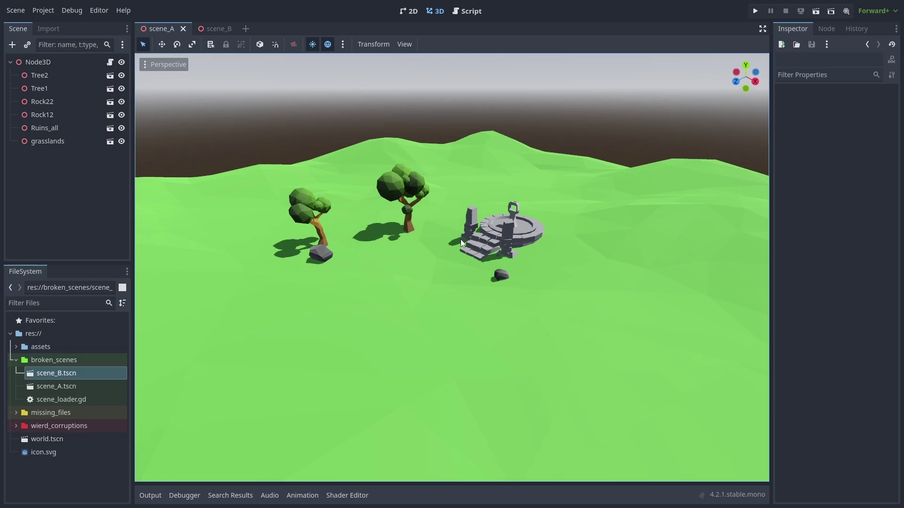
Set scene_A's Node3D Loaded Scene to scene_B.tscn via Quick Load.
left_click(210, 26)
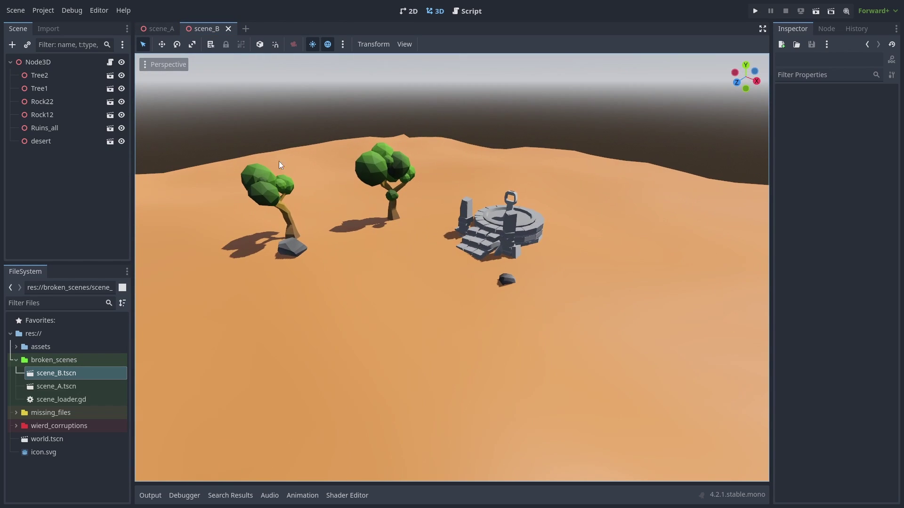
left_click(54, 60)
left_click(150, 29)
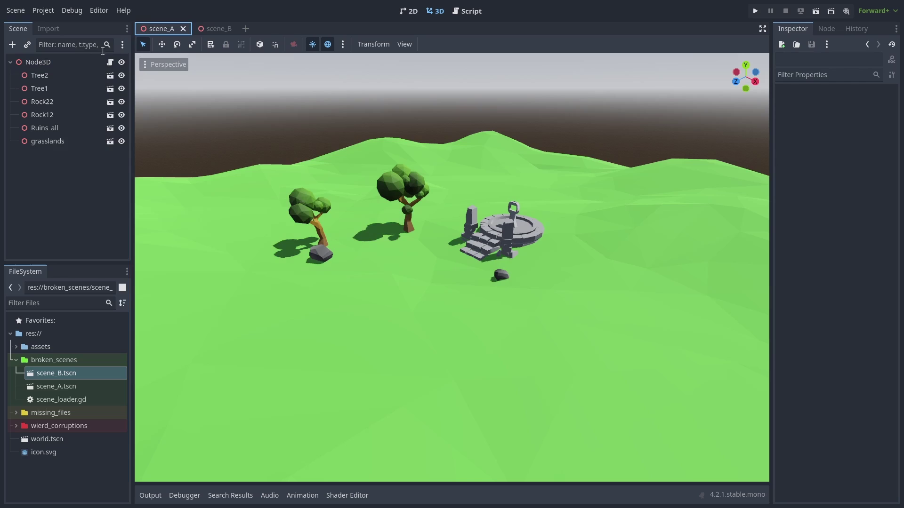
left_click(76, 63)
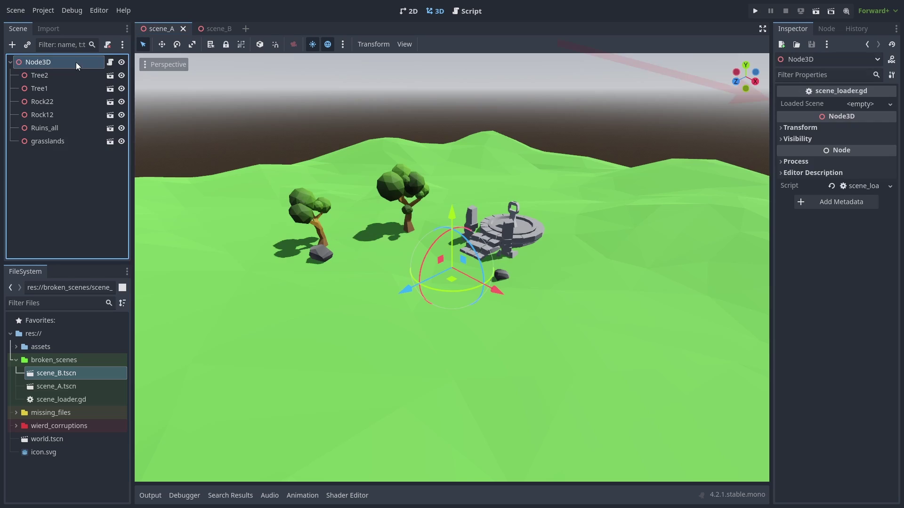
left_click(112, 63)
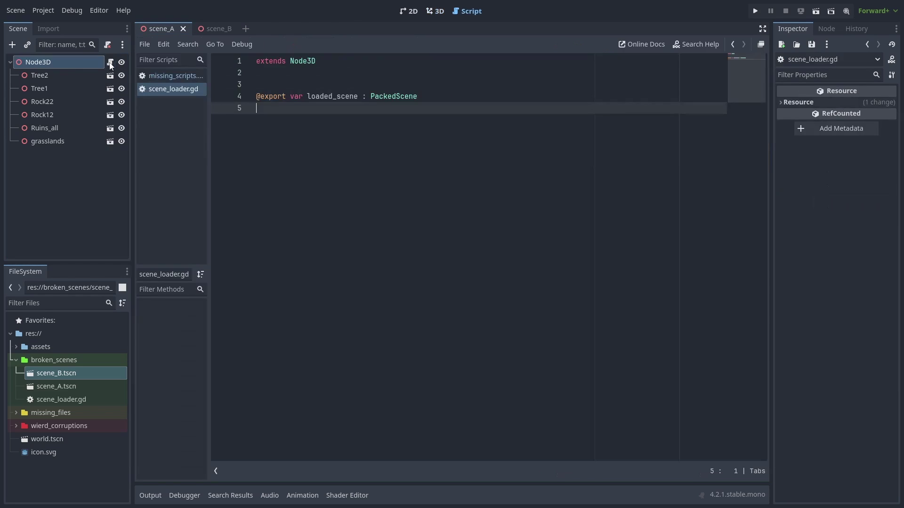
left_click(434, 11)
left_click(42, 62)
left_click(890, 104)
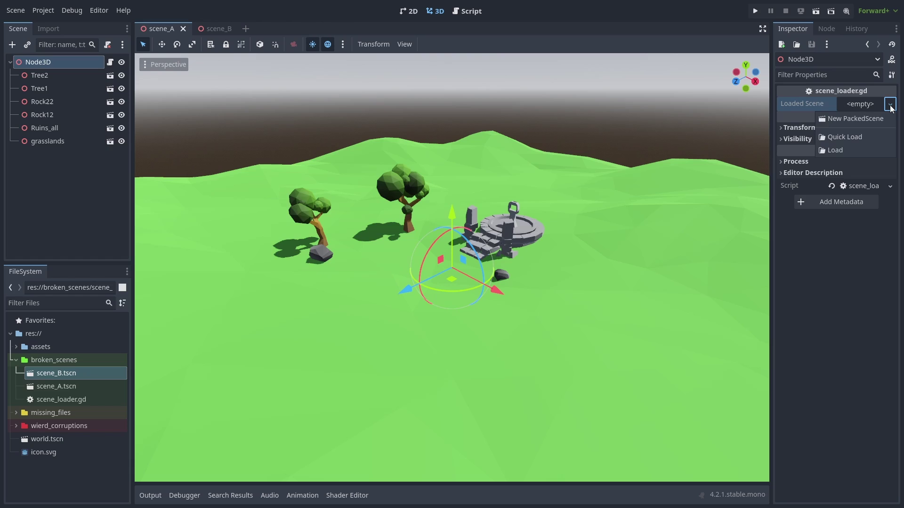
left_click(860, 136)
type("sce")
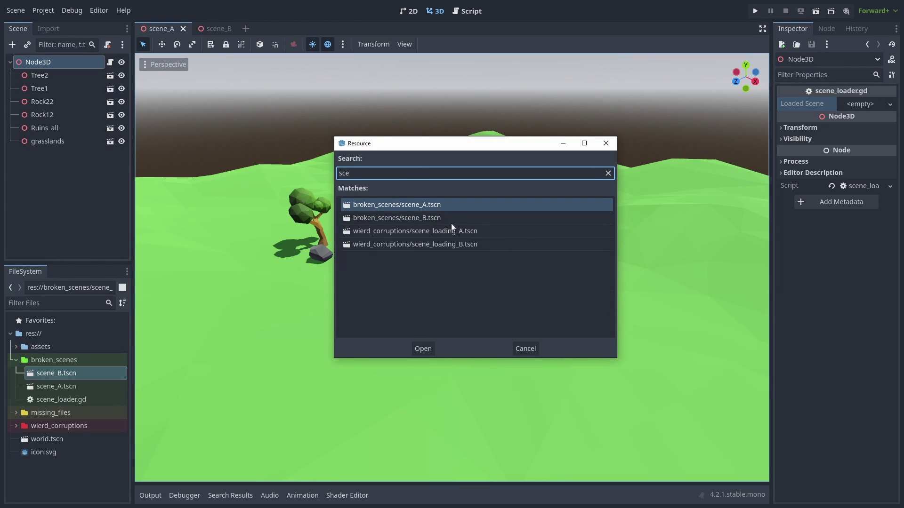
double_click(439, 216)
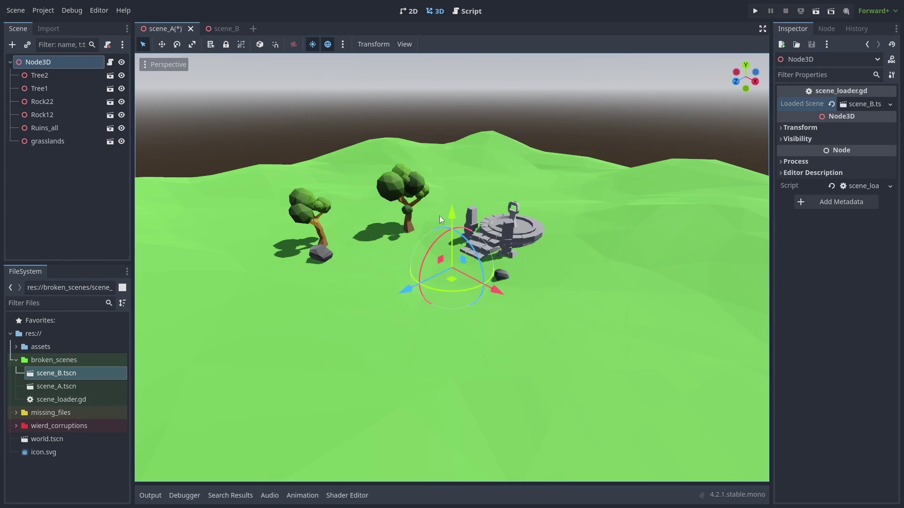
Set scene_B's Loaded Scene to scene_A.tscn and save scene_B.
left_click(211, 27)
left_click(881, 107)
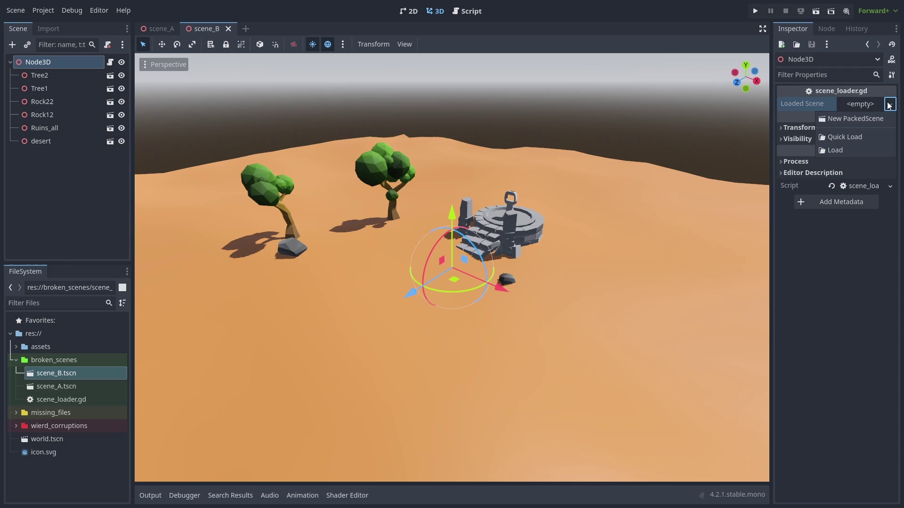
left_click(851, 135)
type("sce")
double_click(419, 204)
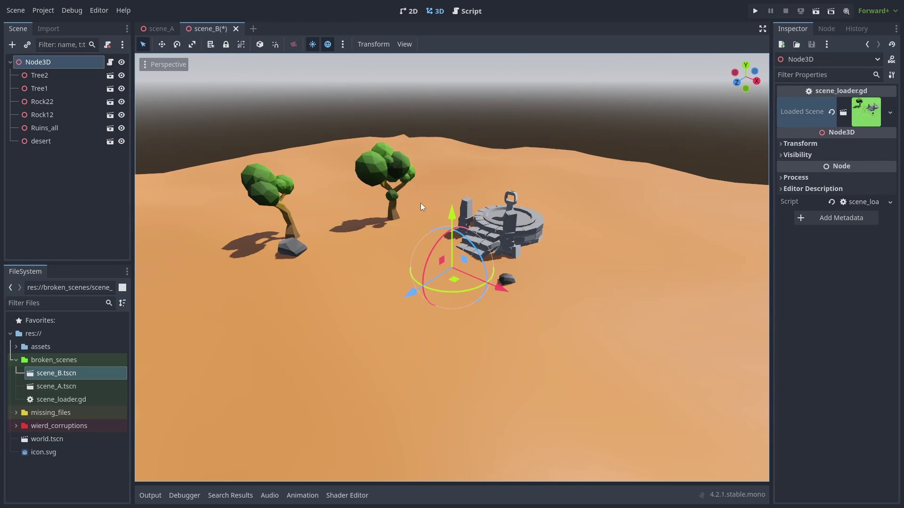
key("ctrl+s")
Close both scene tabs and reopen scene_A.tscn and scene_B.tscn.
left_click(229, 29)
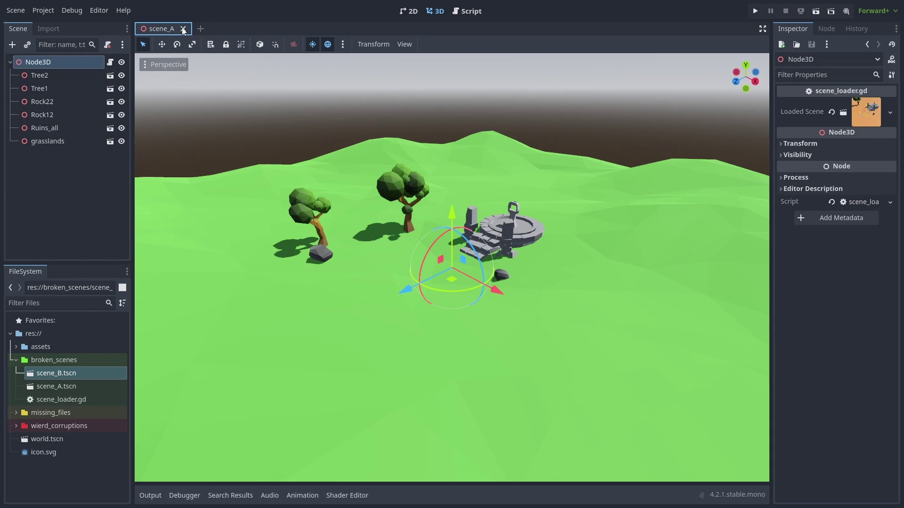
left_click(183, 29)
double_click(69, 385)
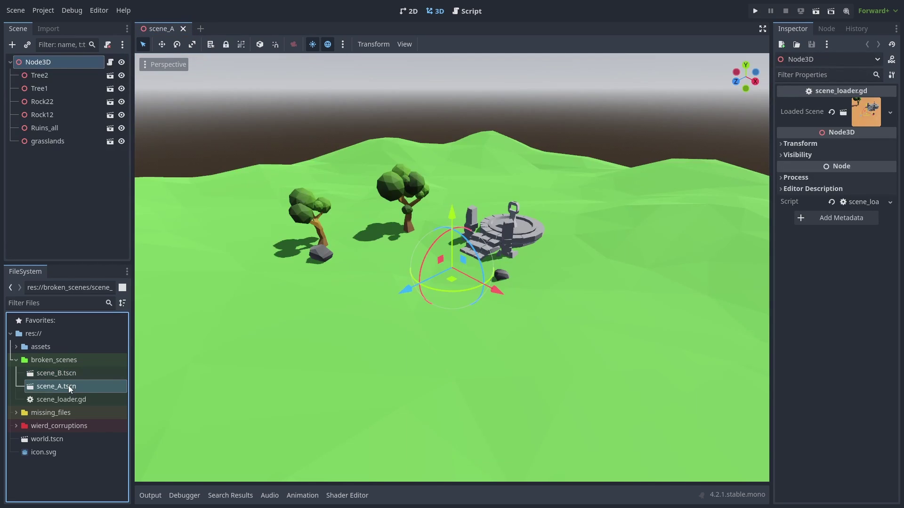
double_click(68, 373)
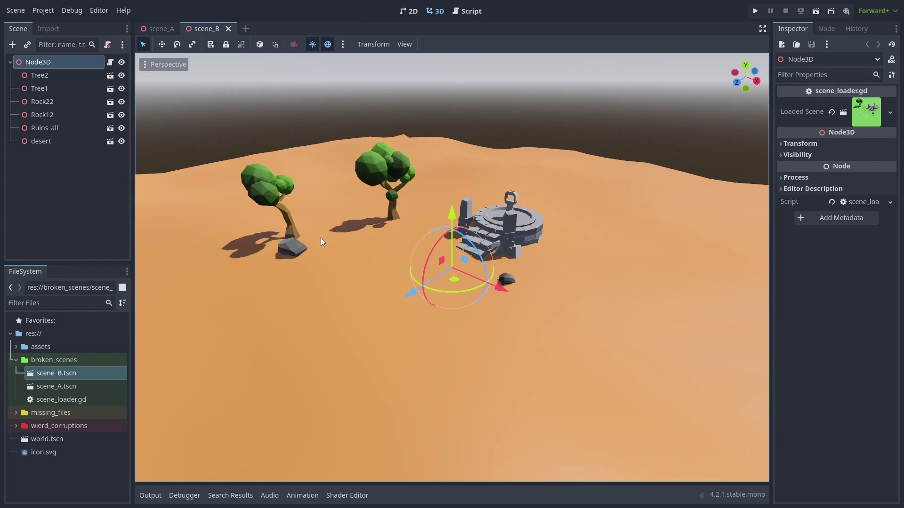
Reload the project, attempt scene_B's dependency repair, and dismiss the scene_B and scene_A errors.
left_click(44, 10)
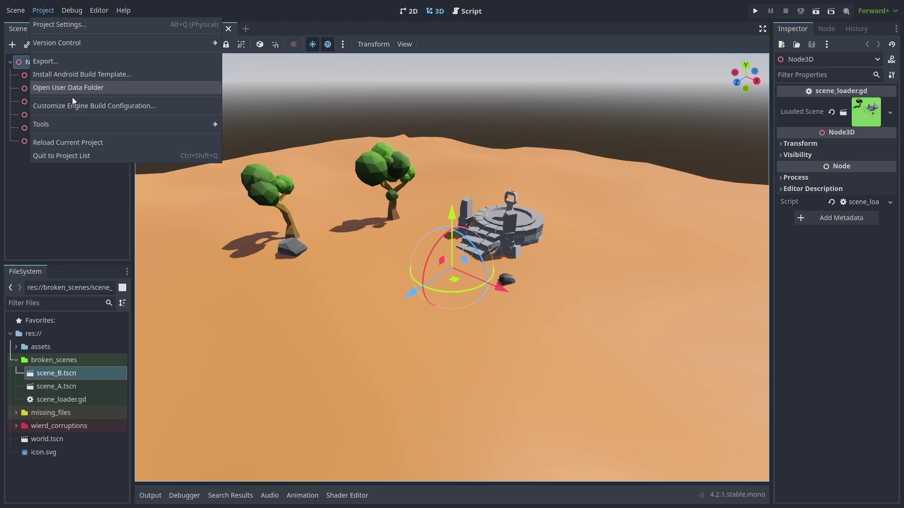
left_click(86, 143)
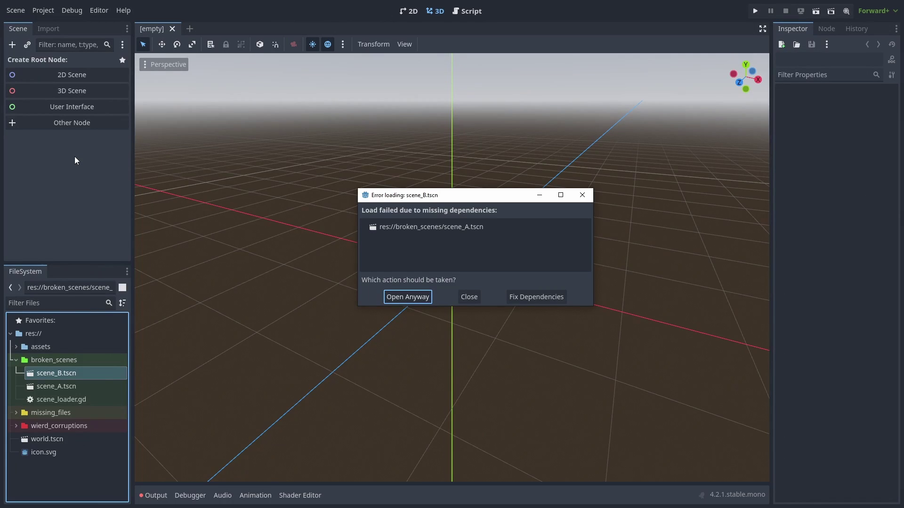
left_click(530, 298)
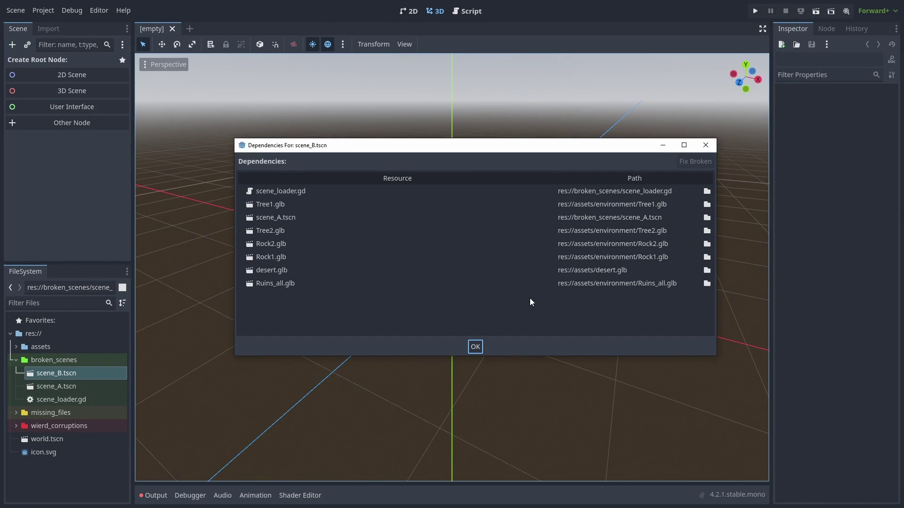
left_click(694, 162)
left_click(478, 350)
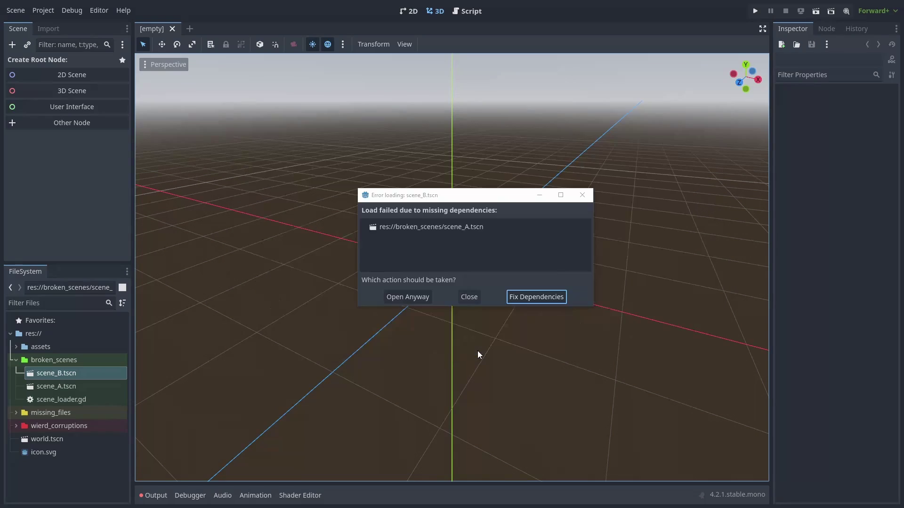
left_click(419, 297)
left_click(475, 268)
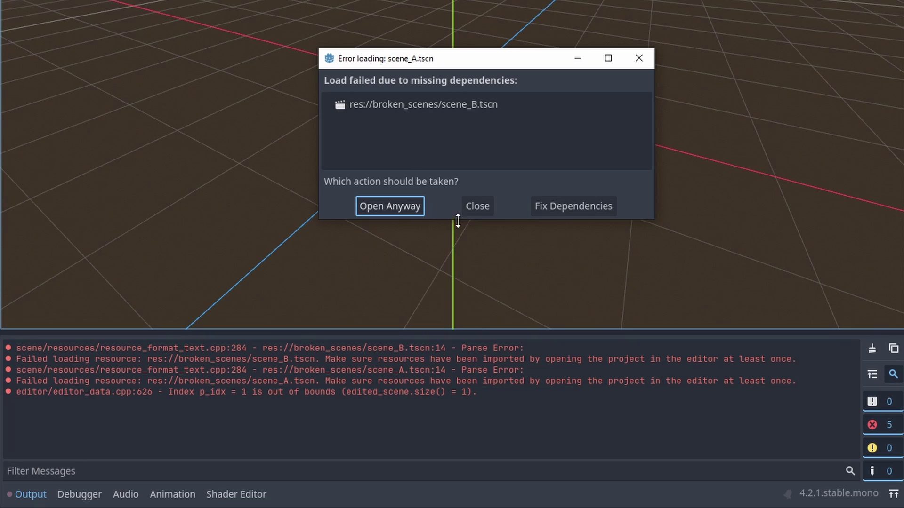
left_click(478, 207)
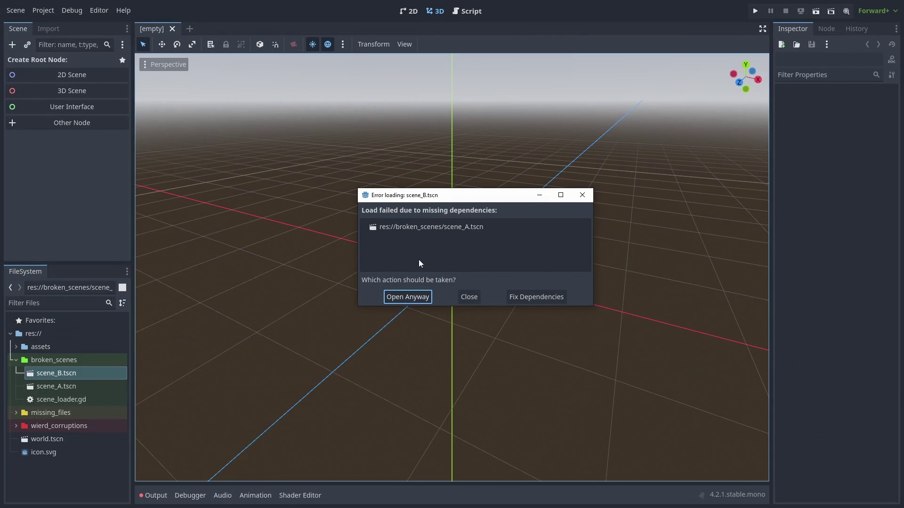
Retry fixing scene_B's dependencies, then open scene_A.tscn and dismiss its missing-dependency errors.
left_click(529, 298)
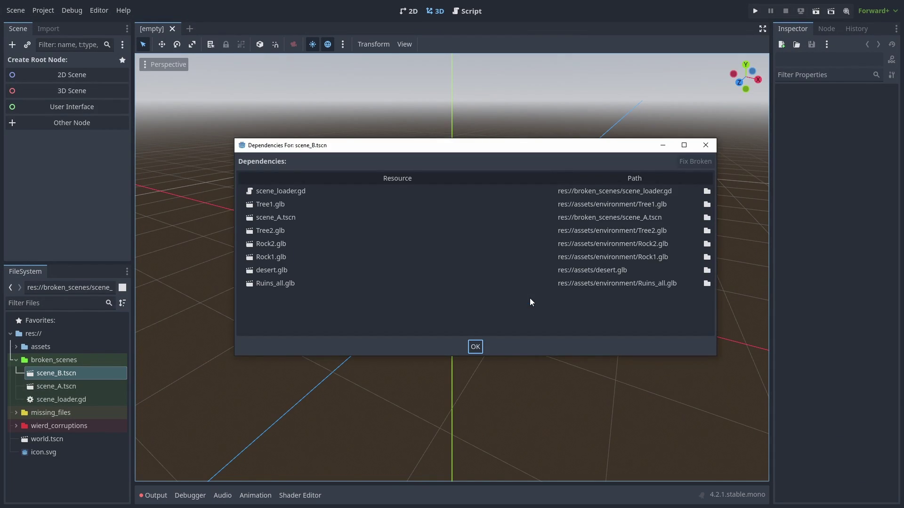
left_click(694, 162)
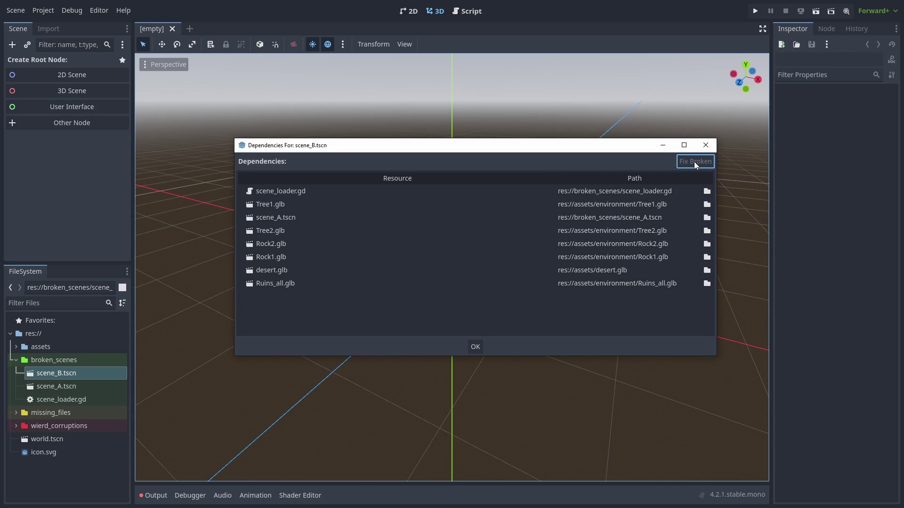
left_click(475, 347)
left_click(419, 298)
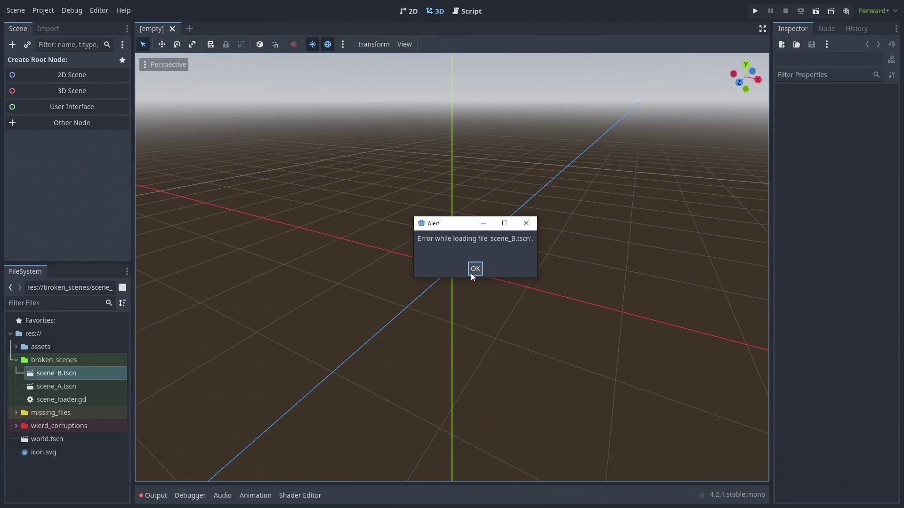
left_click(472, 269)
double_click(56, 385)
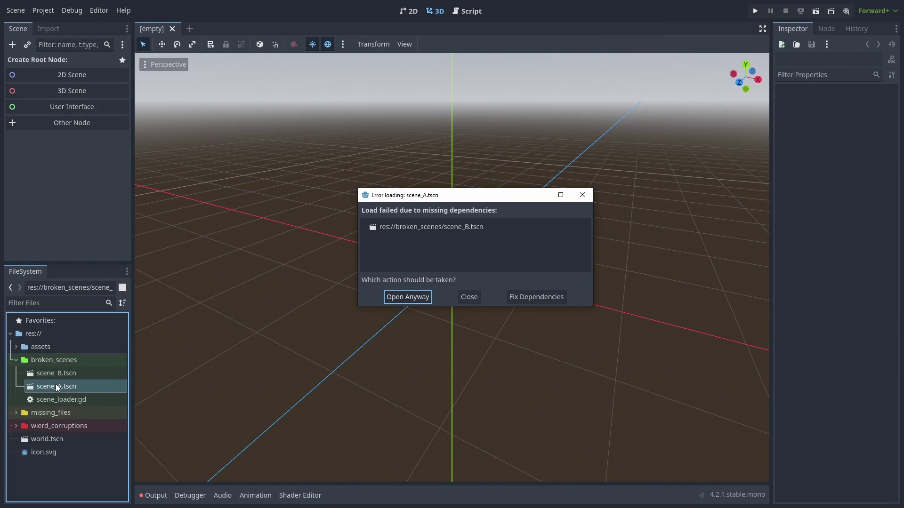
left_click(419, 297)
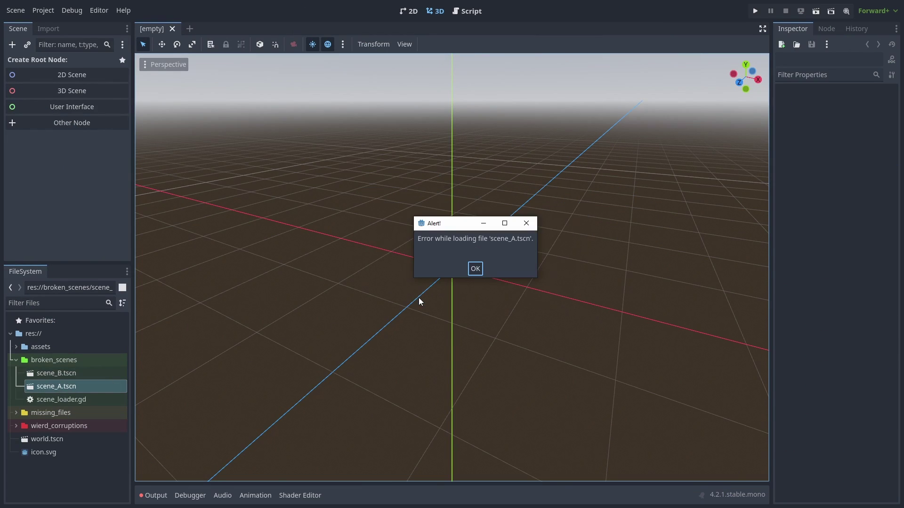
left_click(476, 270)
Open scene_A.tscn as text and locate the loaded_scene reference and resource id 2_1rx5y.
left_click(278, 172)
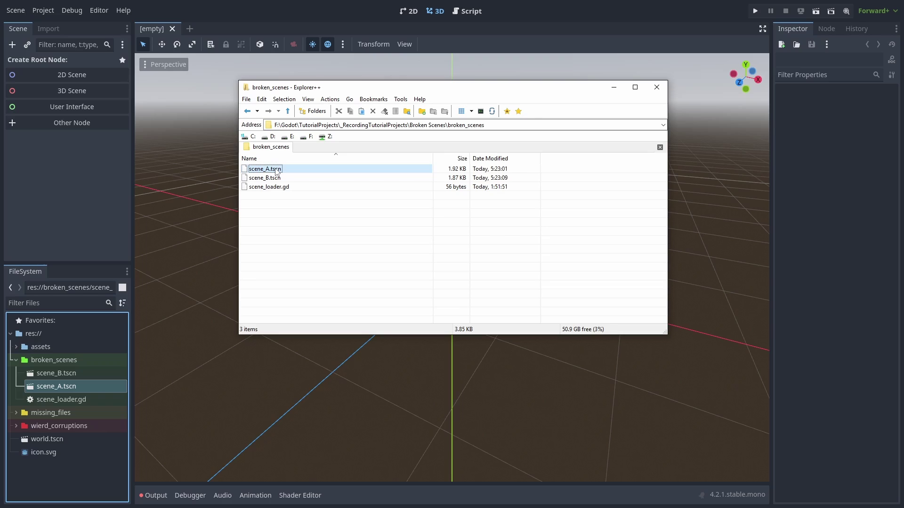
double_click(278, 172)
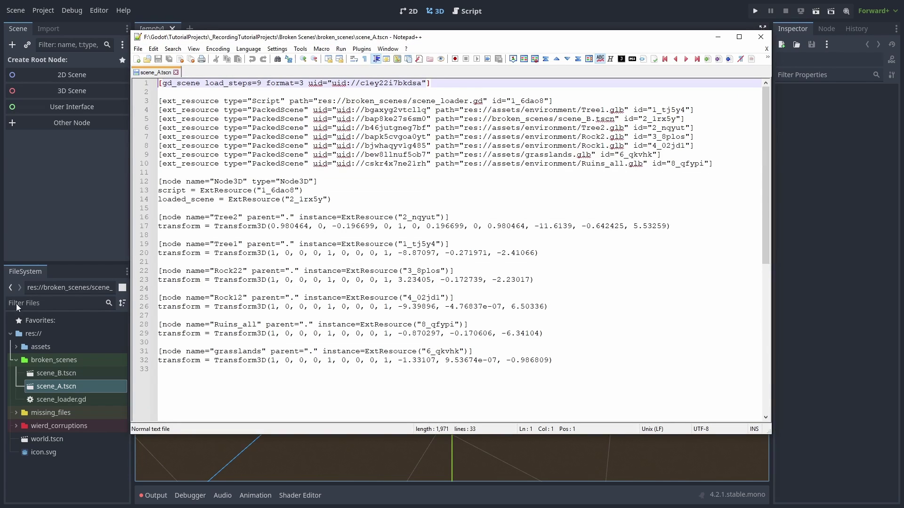
left_click(491, 86)
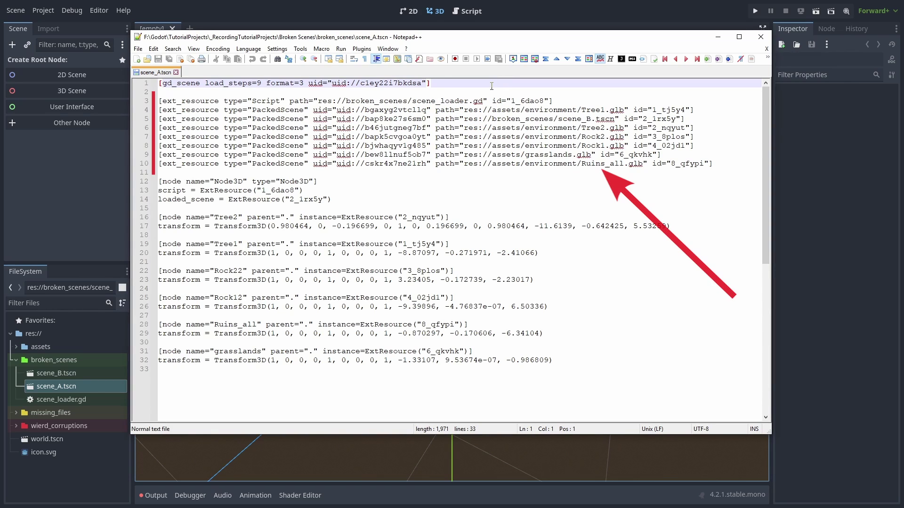
left_click(563, 99)
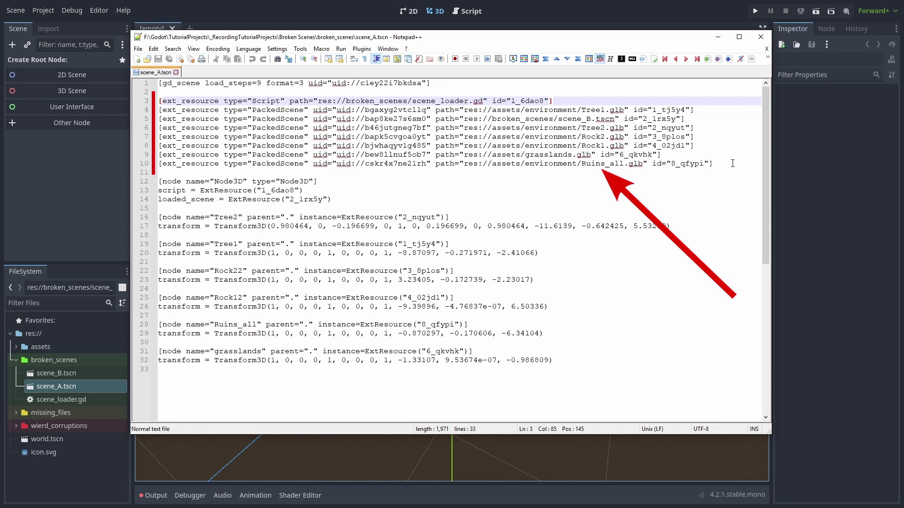
left_click(739, 105)
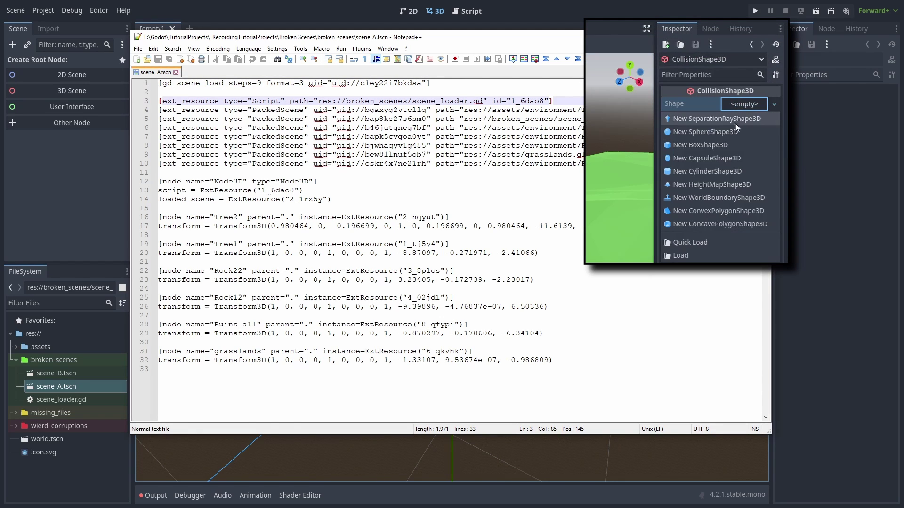
left_click(731, 142)
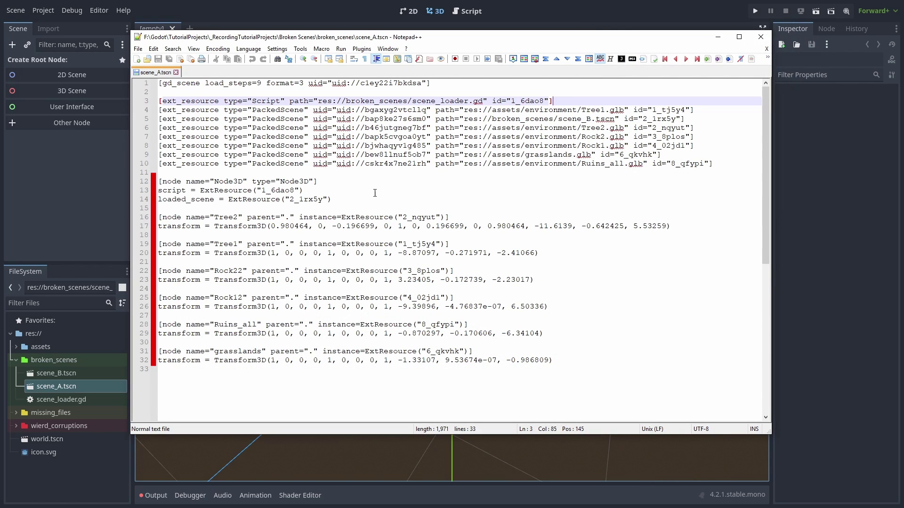
left_click(367, 181)
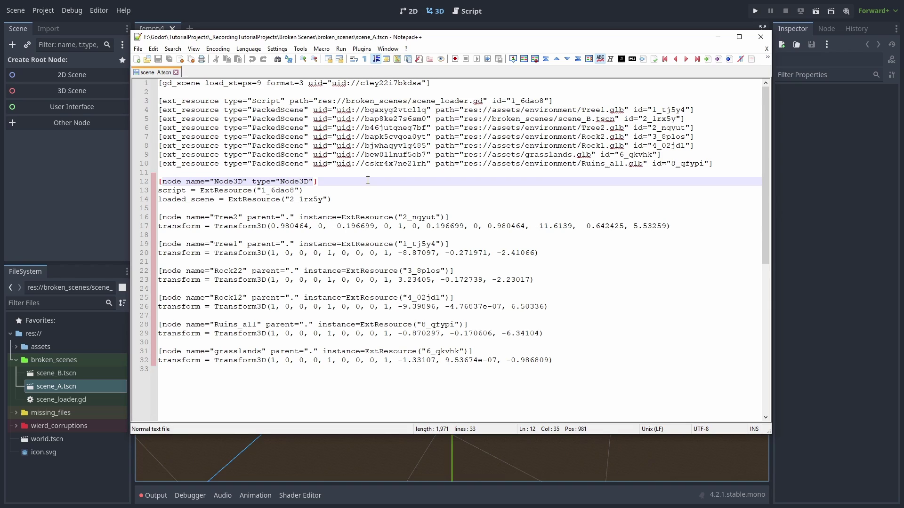
left_click(339, 189)
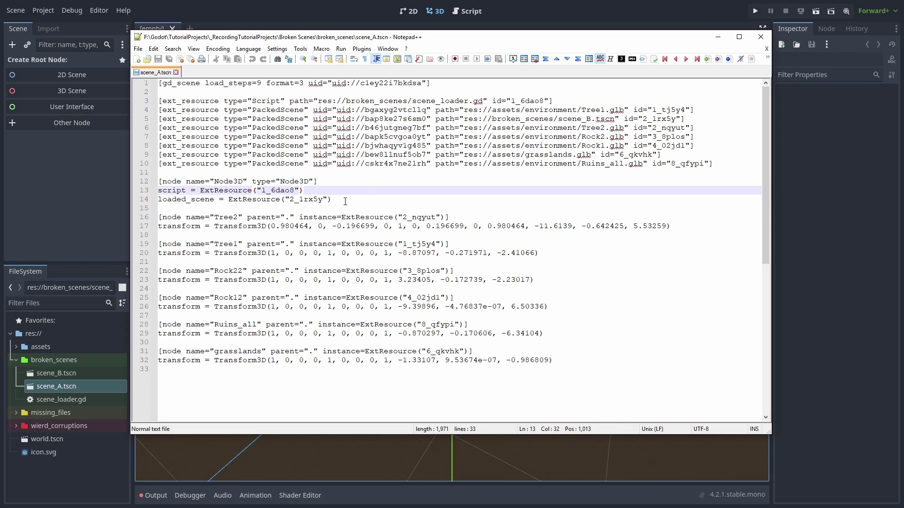
left_click(345, 202)
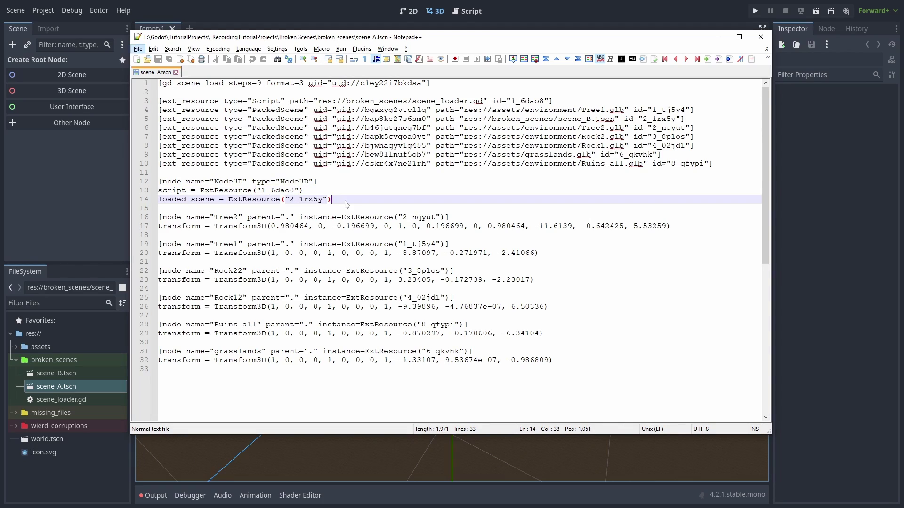
double_click(207, 205)
double_click(315, 200)
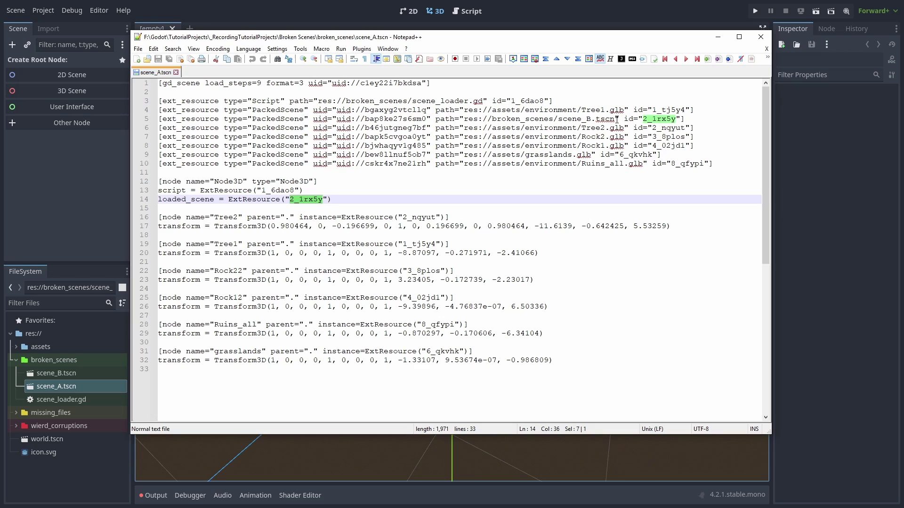
Delete the scene_B ext_resource line and the loaded_scene line, then save scene_A.tscn.
left_click_drag(615, 119, 463, 119)
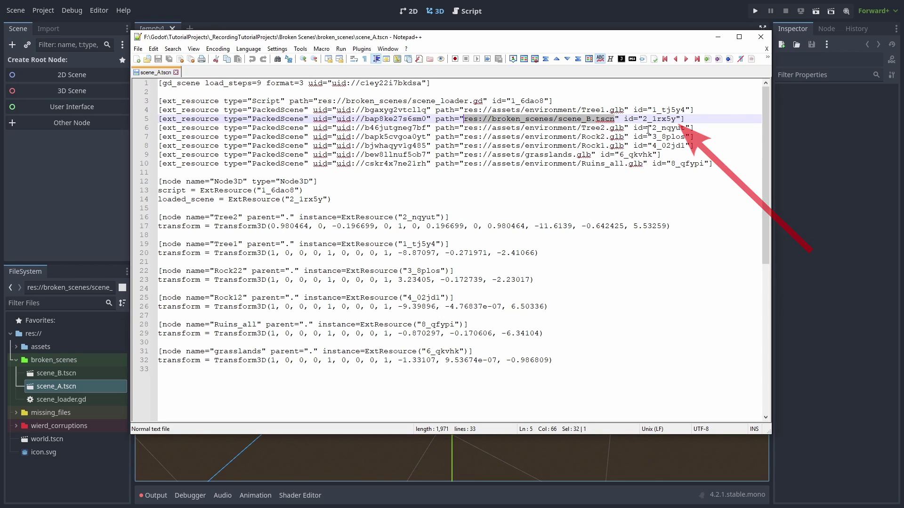
left_click_drag(706, 119, 711, 110)
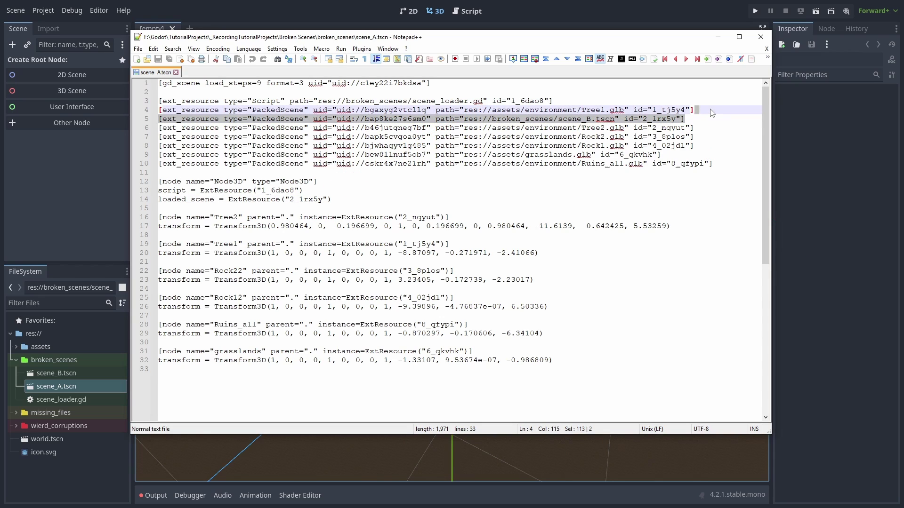
key("Delete")
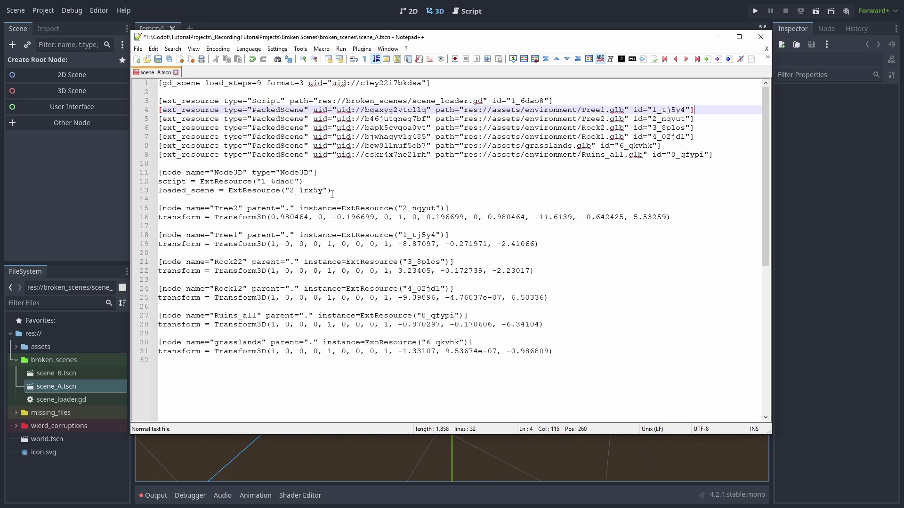
left_click_drag(331, 191, 331, 181)
key("Delete")
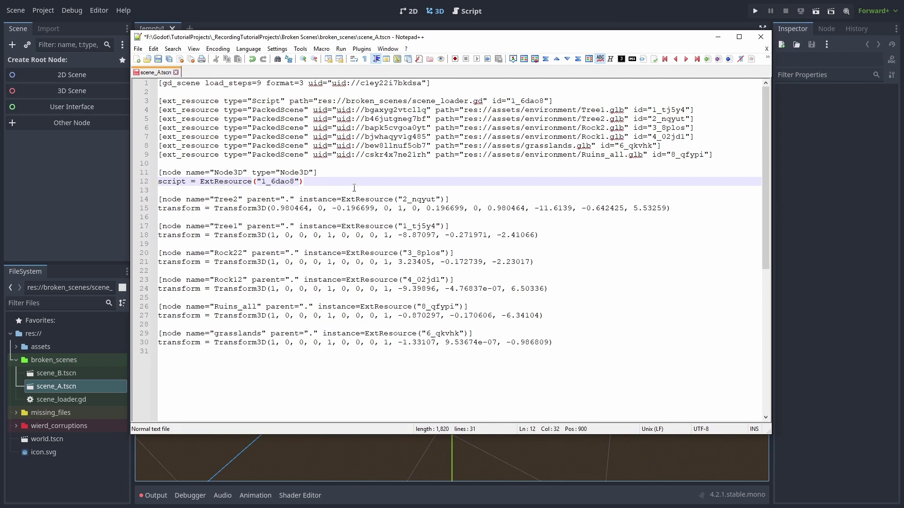
key("ctrl+s")
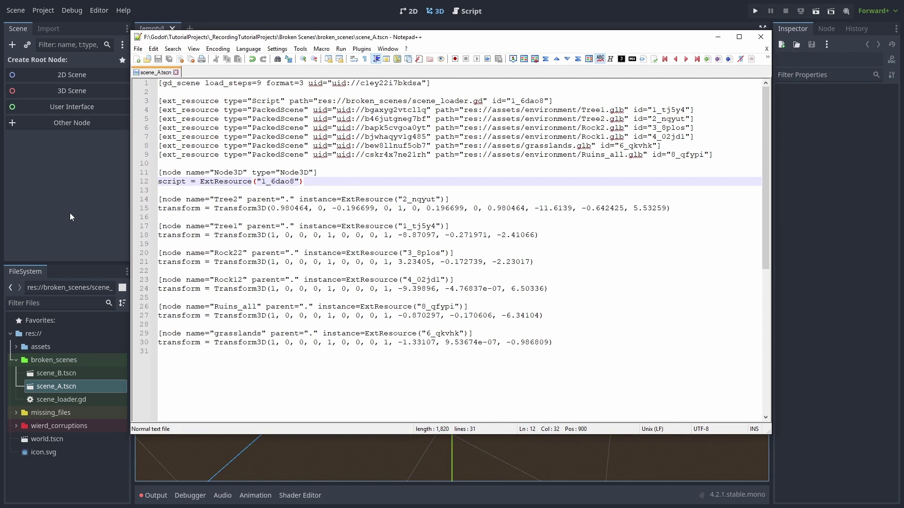
left_click(70, 213)
Open the repaired scene_A.tscn, then open missing_scripts.tscn.
double_click(67, 384)
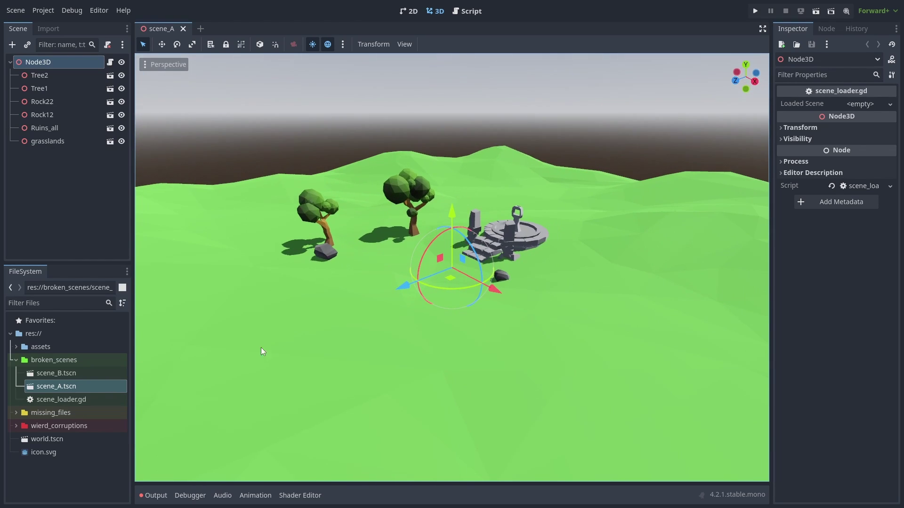
double_click(76, 374)
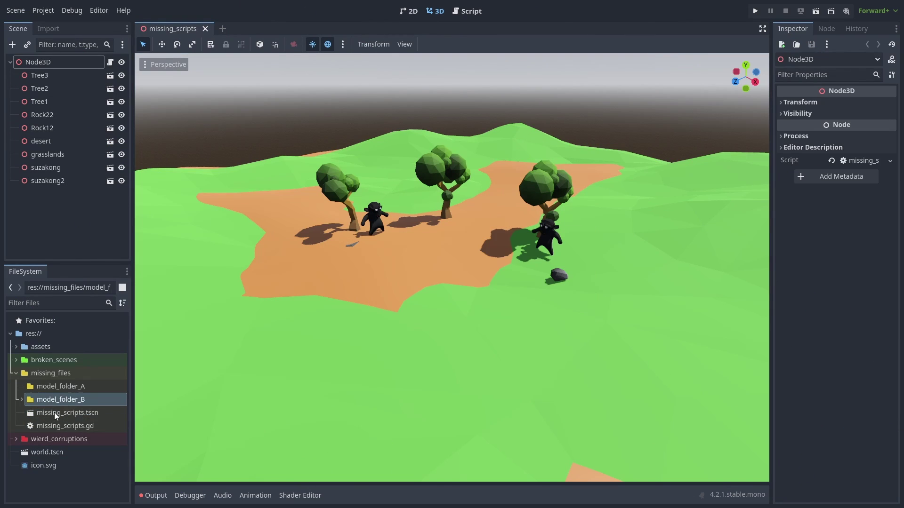
Reopen missing_scripts, drag suzakong.glb into model_folder_A, and rename that folder model_folder_A_new.
left_click(21, 399)
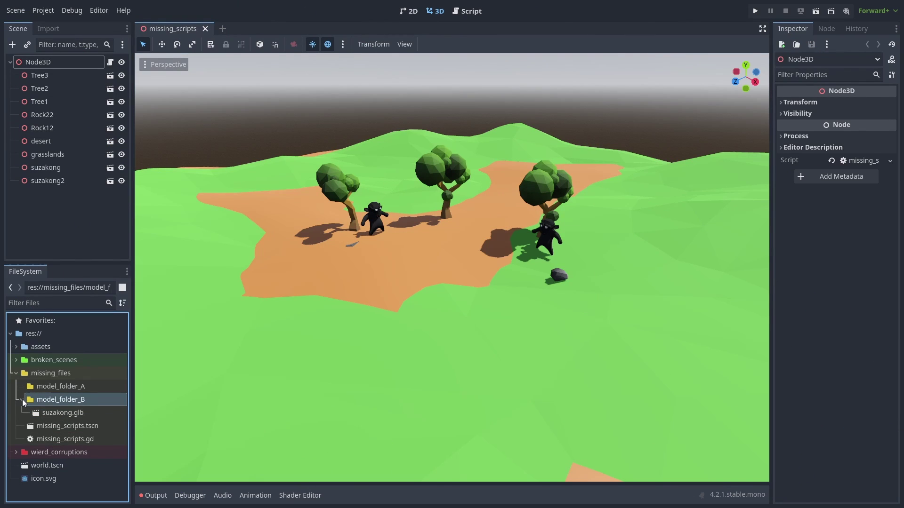
left_click(206, 29)
double_click(75, 427)
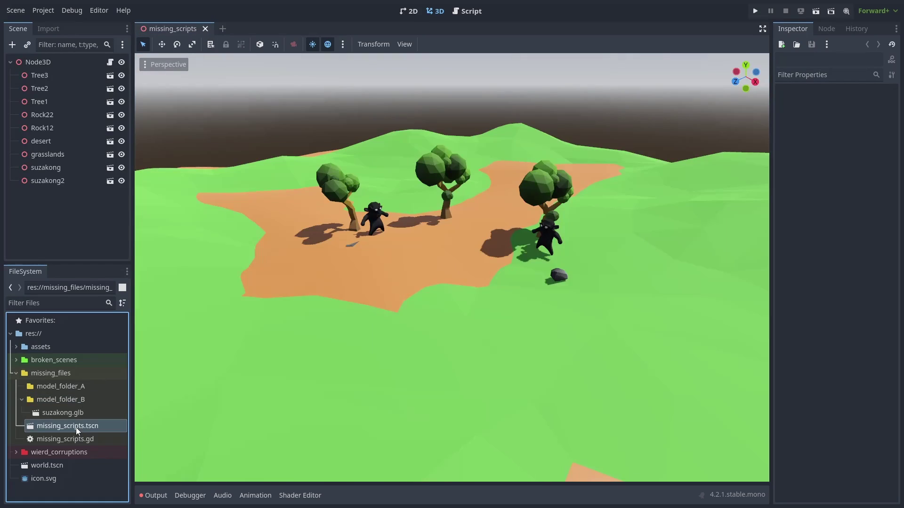
left_click_drag(67, 411, 71, 386)
key("F2")
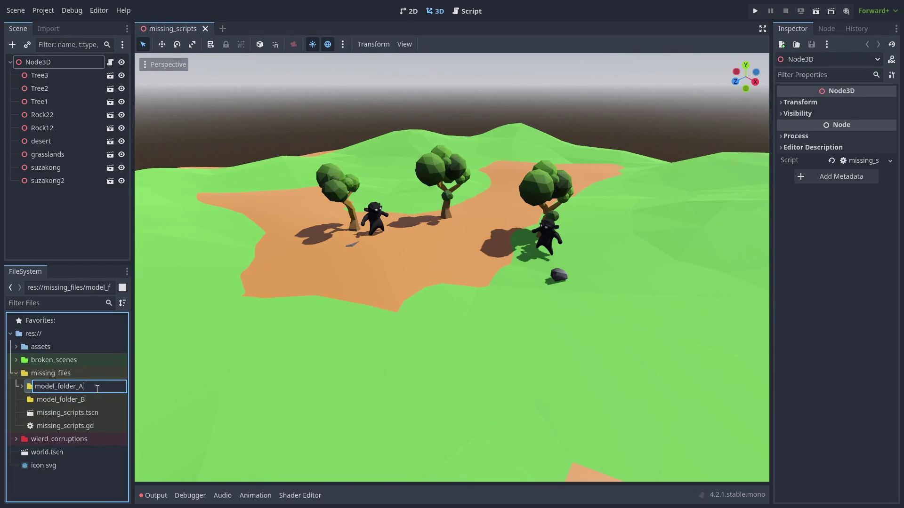
type("_new")
key("Return")
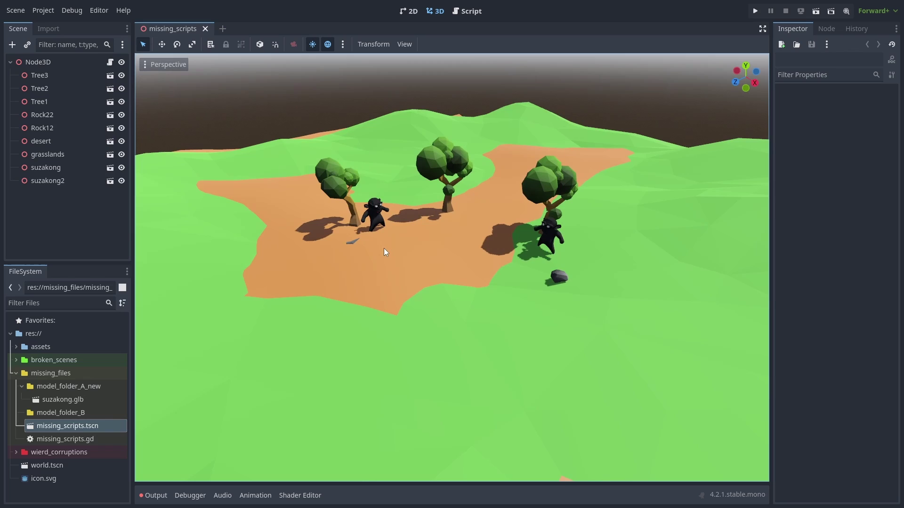
left_click(24, 387)
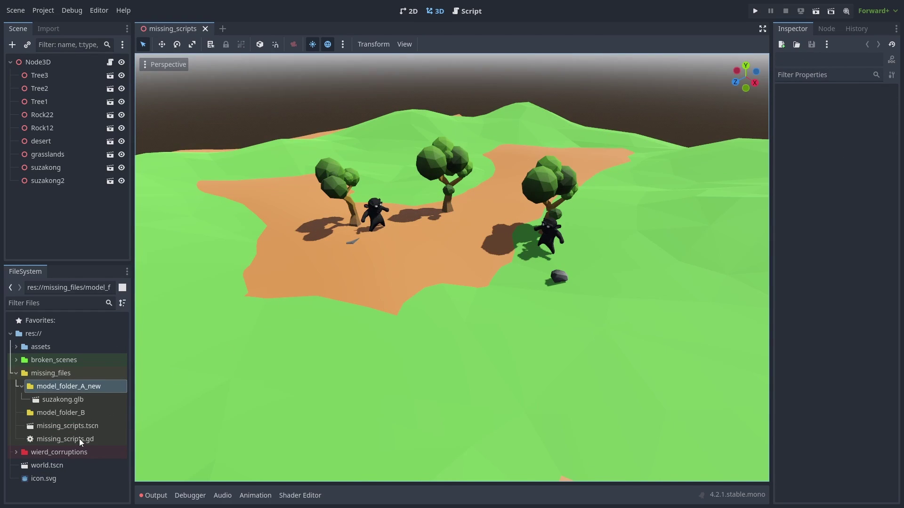
Delete missing_scripts.gd from the FileSystem dock.
right_click(79, 438)
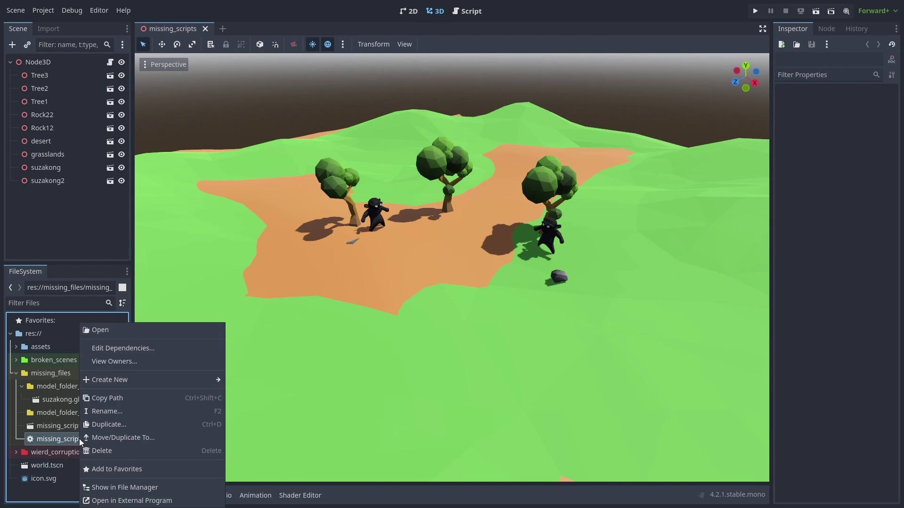
left_click(109, 452)
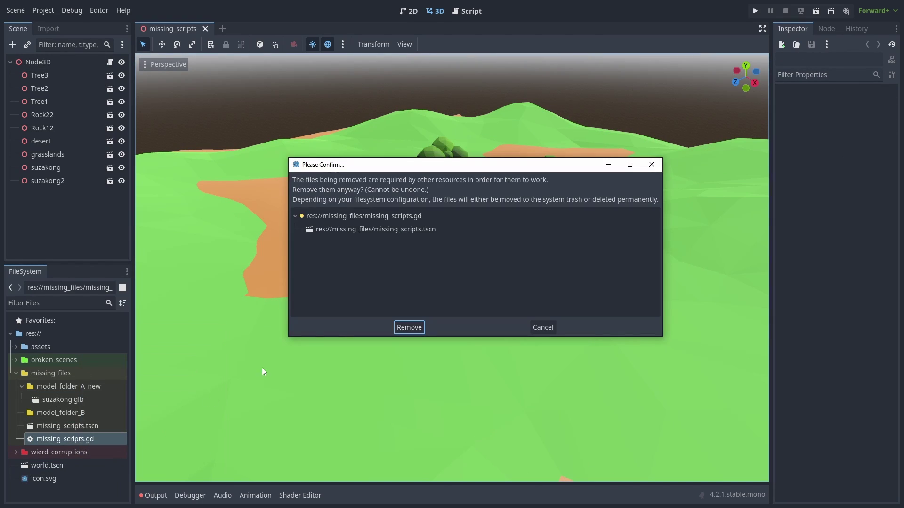
left_click(414, 326)
Try opening missing_scripts.tscn, back out of Fix Dependencies, open anyway, and dismiss the missing-file alert.
left_click(206, 28)
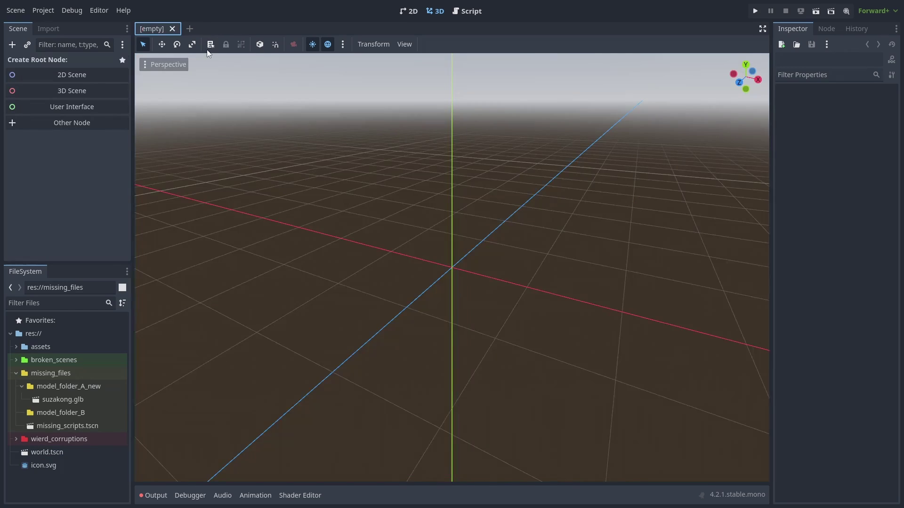
double_click(83, 426)
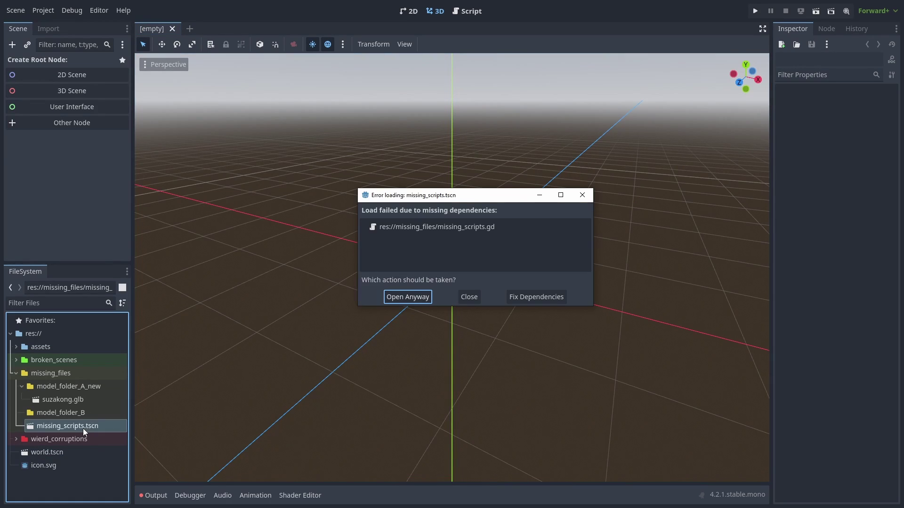
left_click(534, 296)
left_click(471, 346)
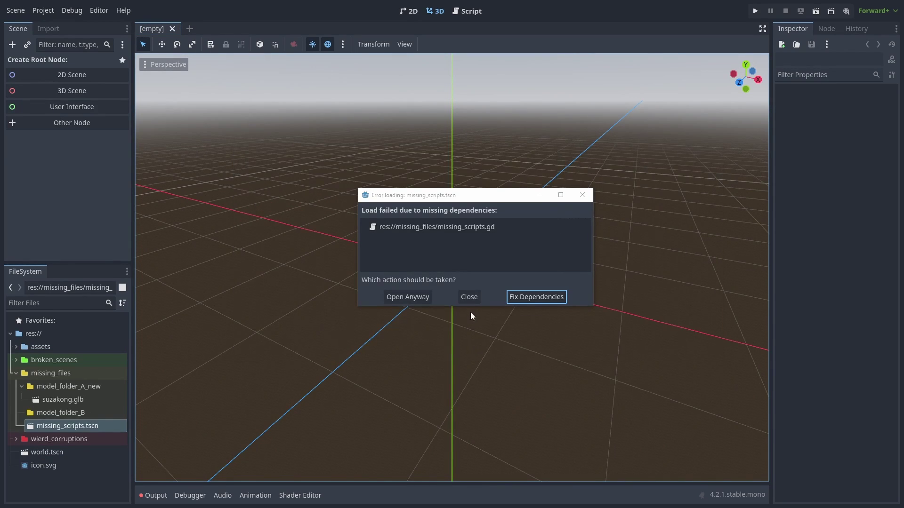
left_click(422, 296)
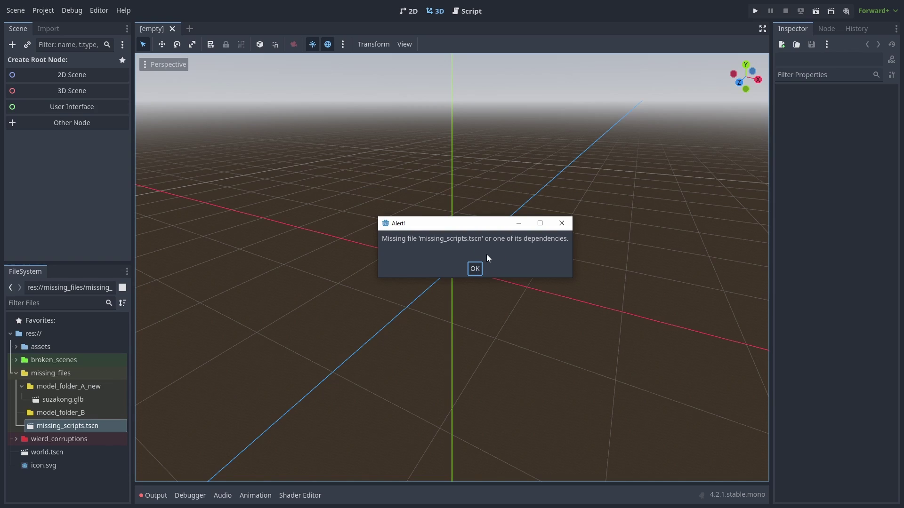
left_click(475, 269)
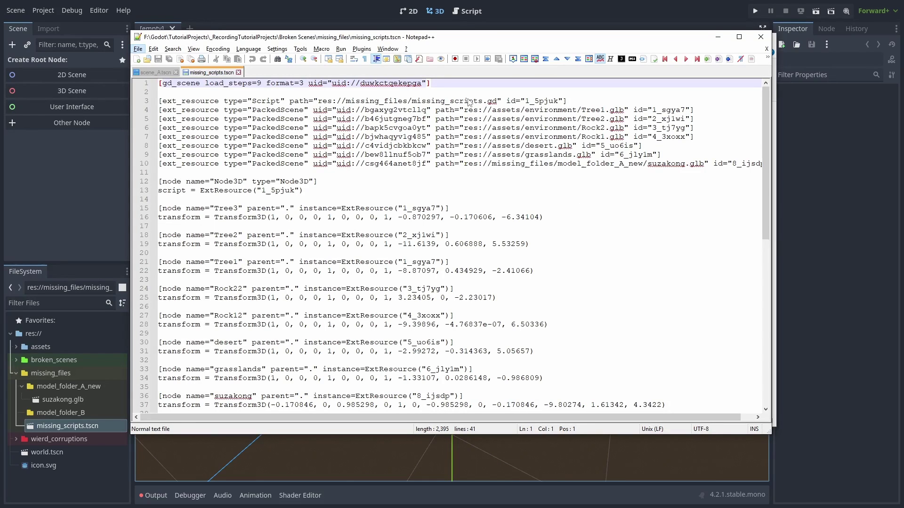
Delete the ext_resource Script line from missing_scripts.tscn.
double_click(469, 100)
left_click(571, 101)
key("shift+Up")
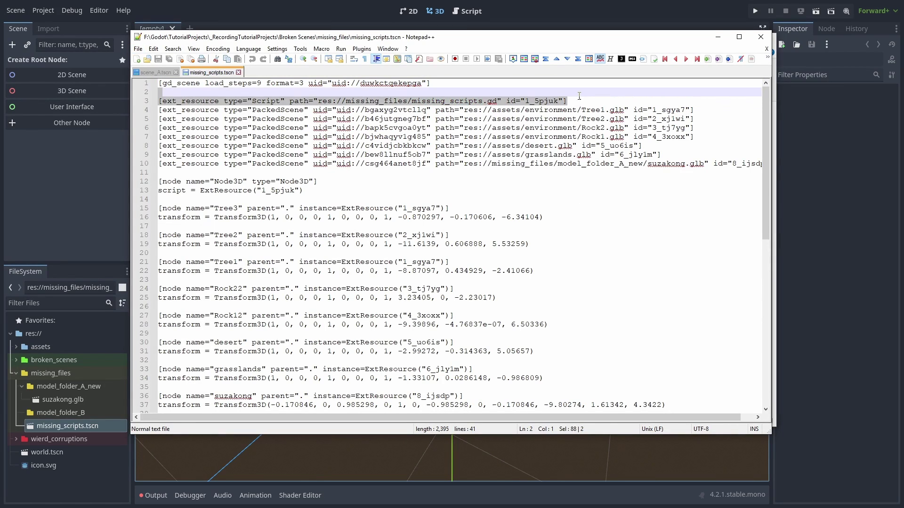
key("Delete")
Delete the script = ExtResource line, save, and reopen missing_scripts in Godot.
left_click(343, 174)
key("shift+Down")
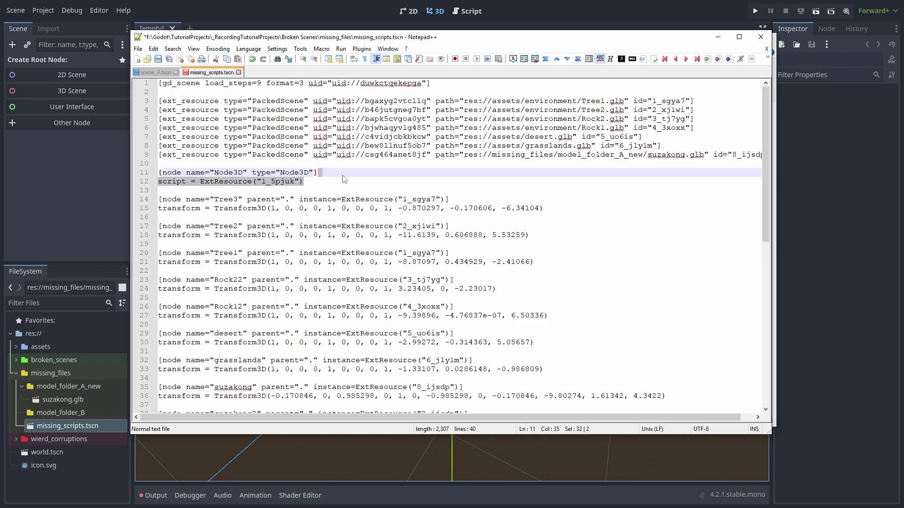
key("Delete")
key("ctrl+s")
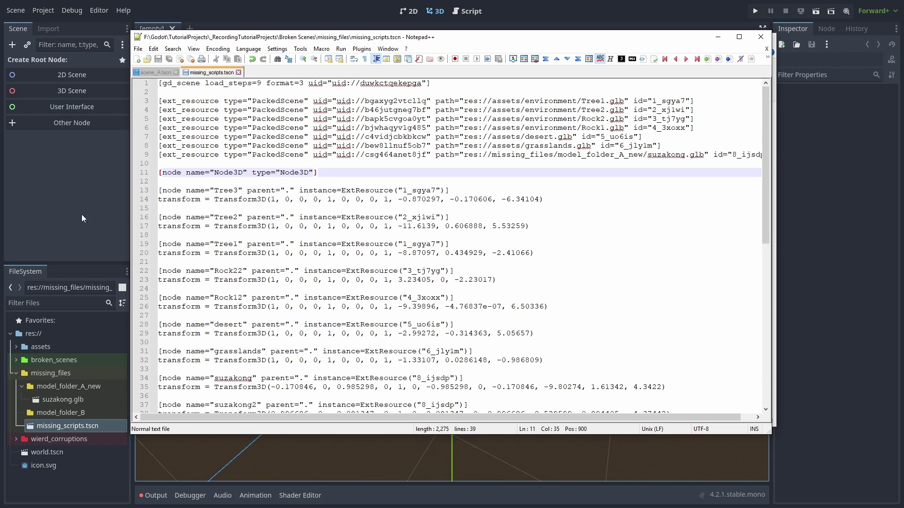
left_click(81, 219)
double_click(87, 425)
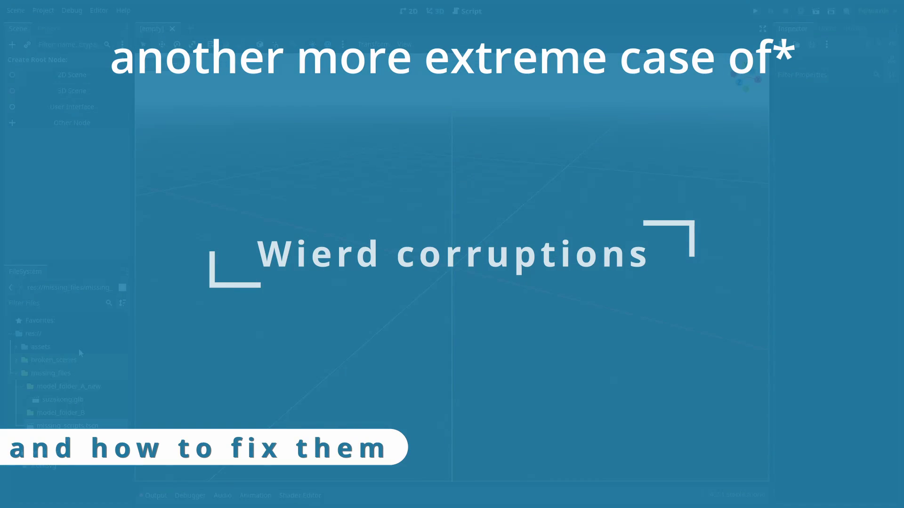
Expand wierd_corruptions, open scene_loading_B.tscn, dismiss the corrupt alert, and show the Output log.
left_click(16, 372)
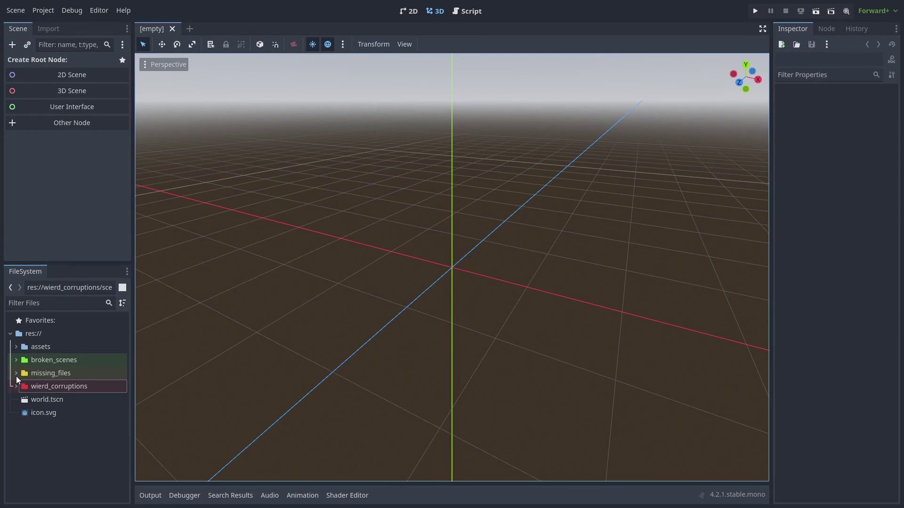
left_click(16, 384)
double_click(67, 412)
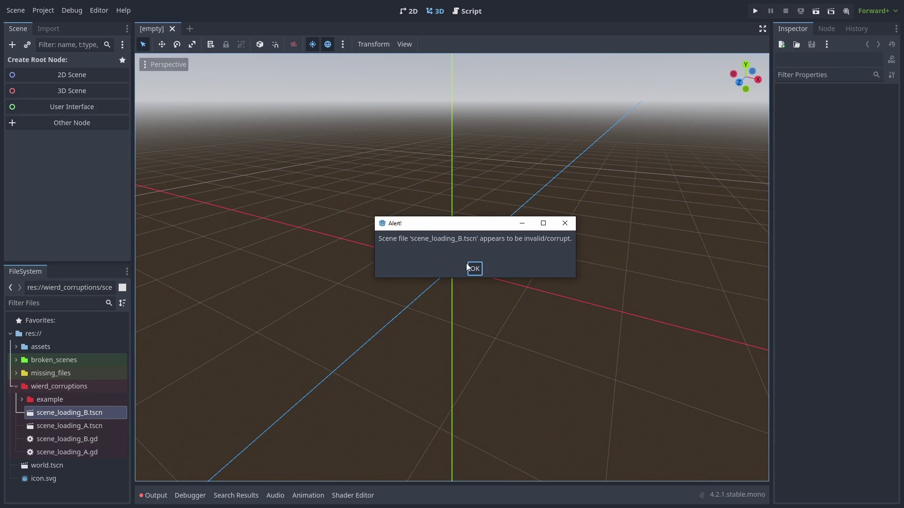
left_click(473, 268)
left_click(150, 495)
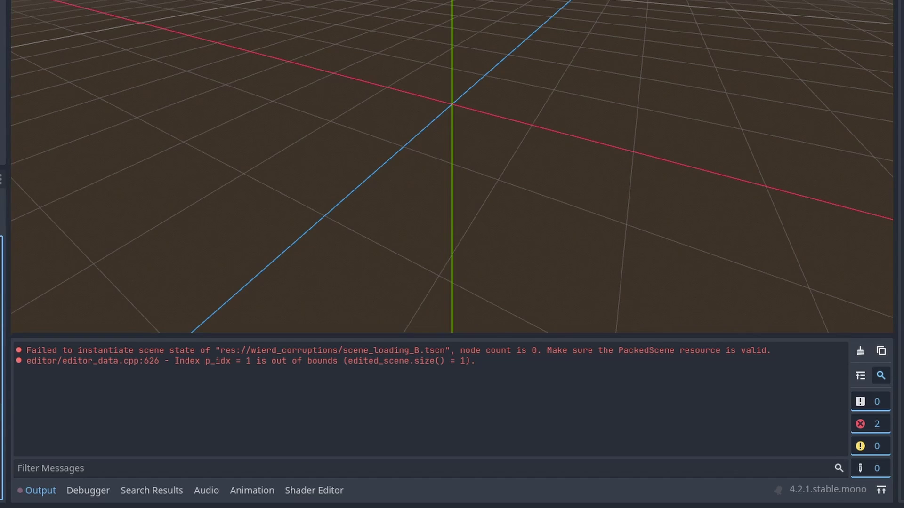
Comment out the scene_loading_B preload on line 3 of scene_loading_A.gd.
double_click(68, 439)
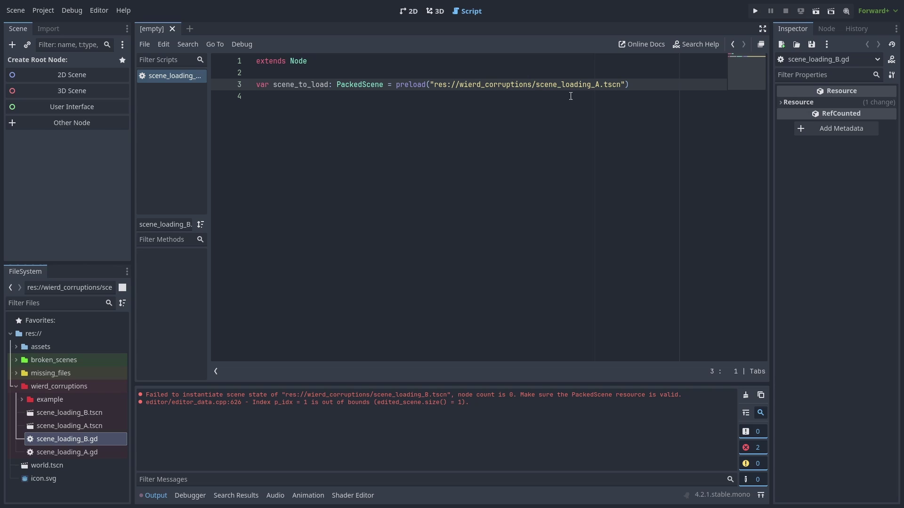
left_click(434, 11)
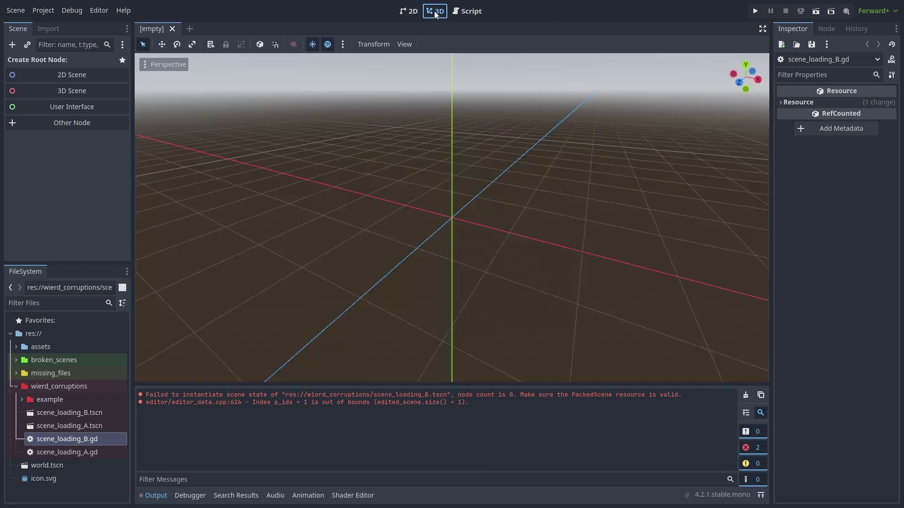
double_click(91, 429)
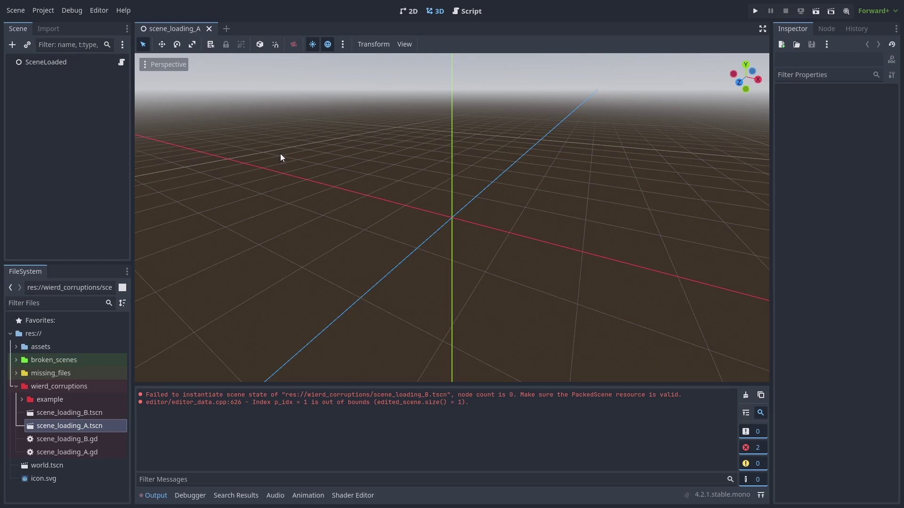
left_click(91, 452)
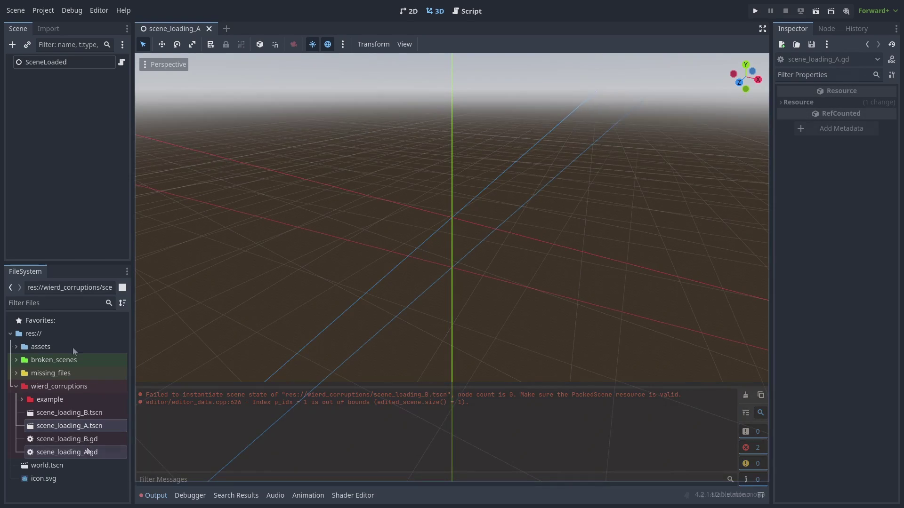
left_click(75, 62)
left_click(122, 63)
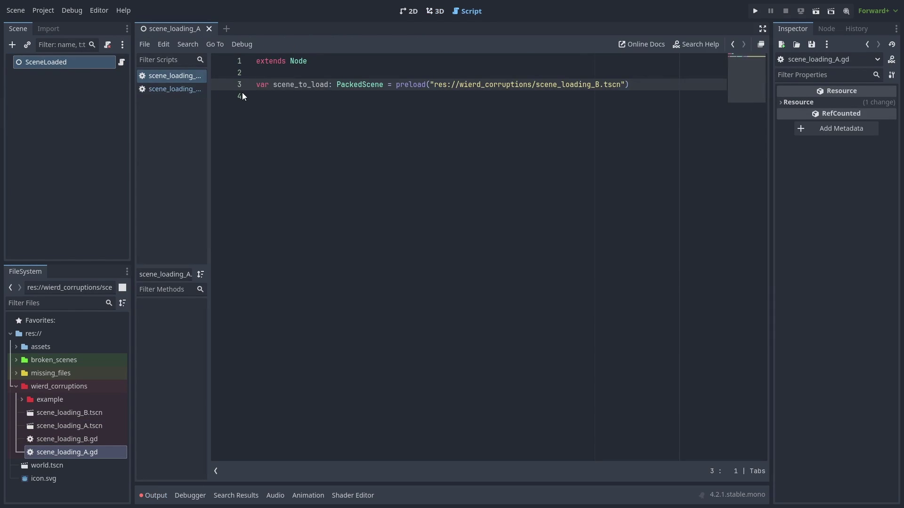
key("ctrl+k")
Delete the script resource and script assignment lines from scene_loading_A.tscn in Notepad++.
left_click(431, 14)
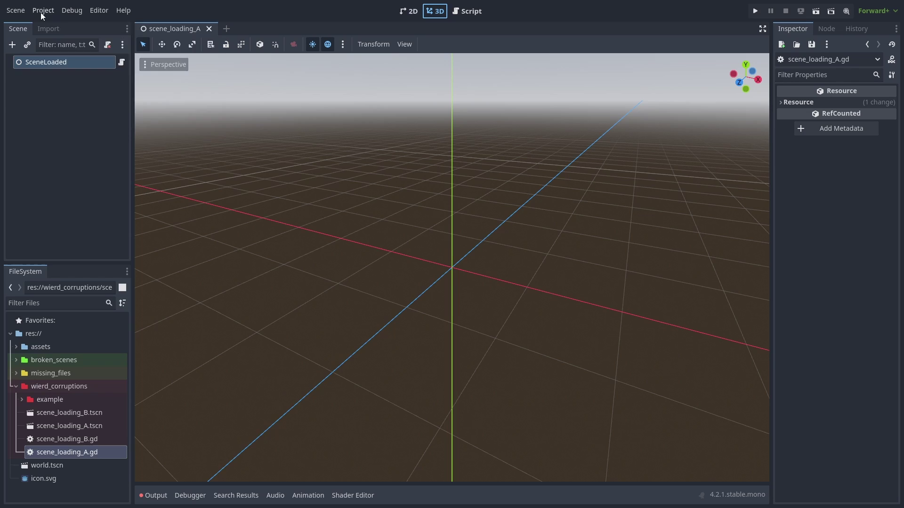
left_click(43, 10)
key("alt+Tab")
left_click_drag(601, 103, 599, 95)
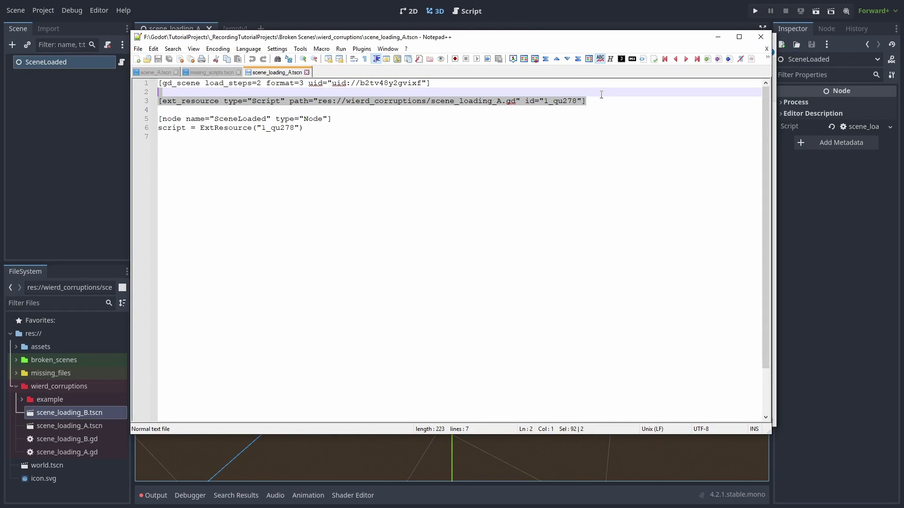
key("Delete")
left_click_drag(304, 119, 363, 113)
key("Delete")
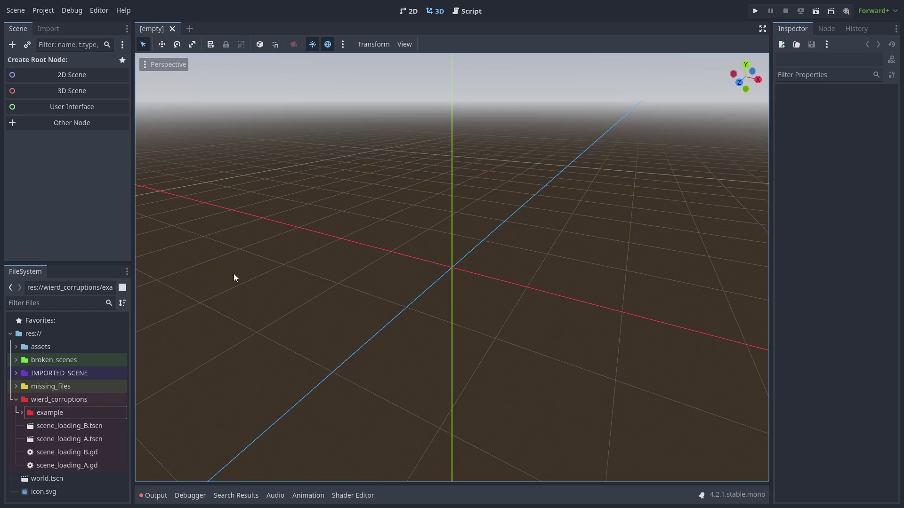
Expand the example folder and open spawner.gd, which preloads enemy.tscn.
left_click(22, 412)
left_click(80, 415)
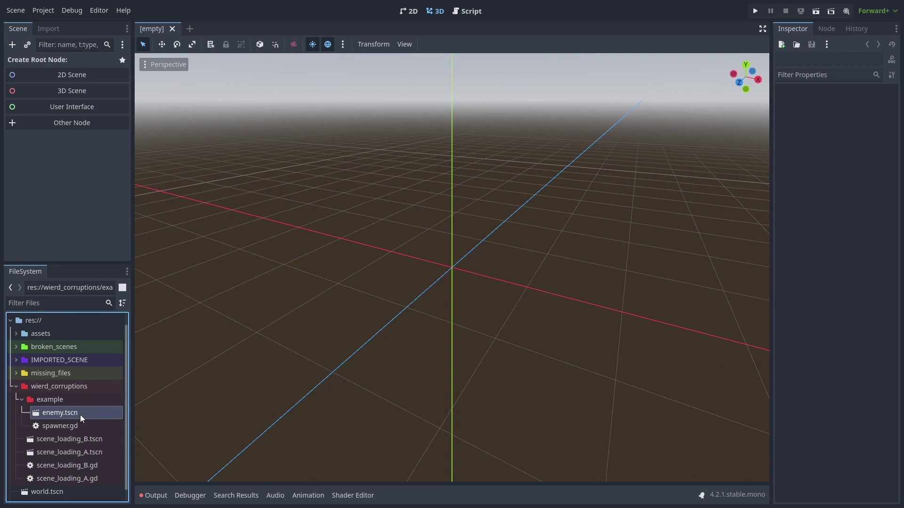
double_click(78, 426)
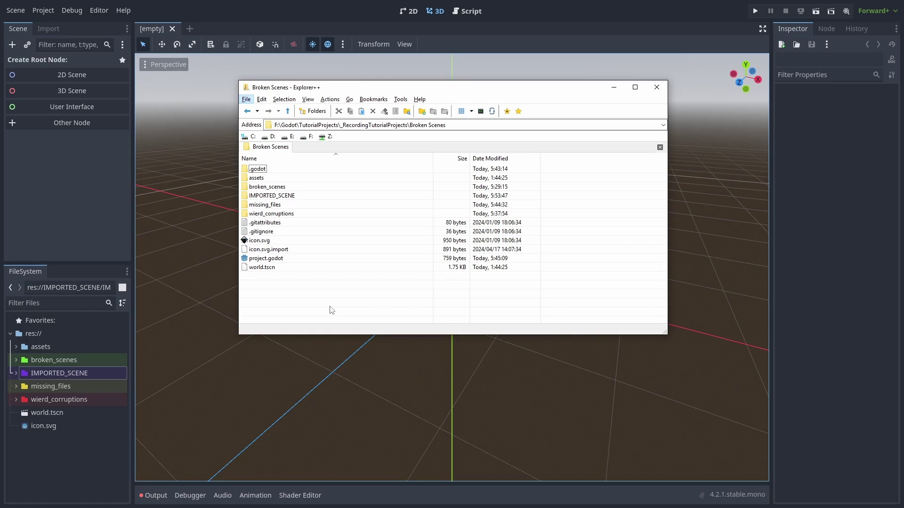
Browse into .godot/editor and pick out the missing_scripts folding and editstate cache files.
double_click(259, 171)
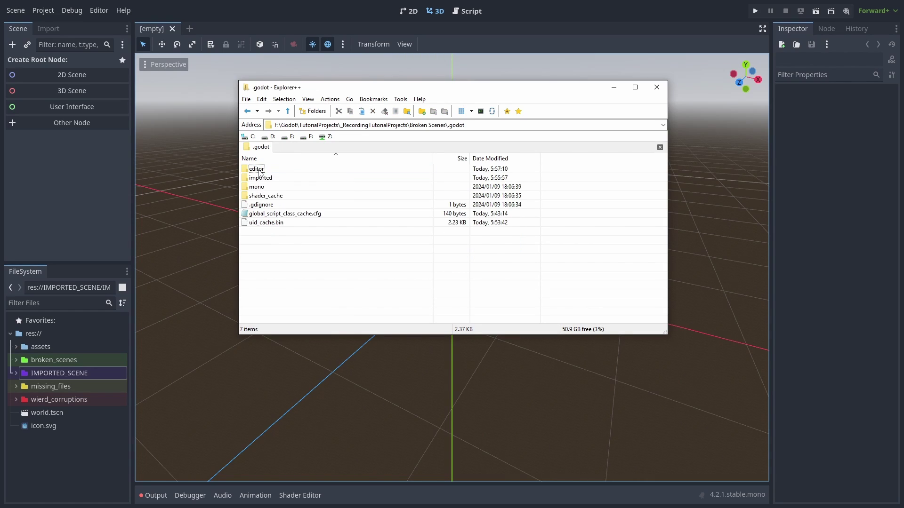
double_click(256, 169)
left_click(306, 294)
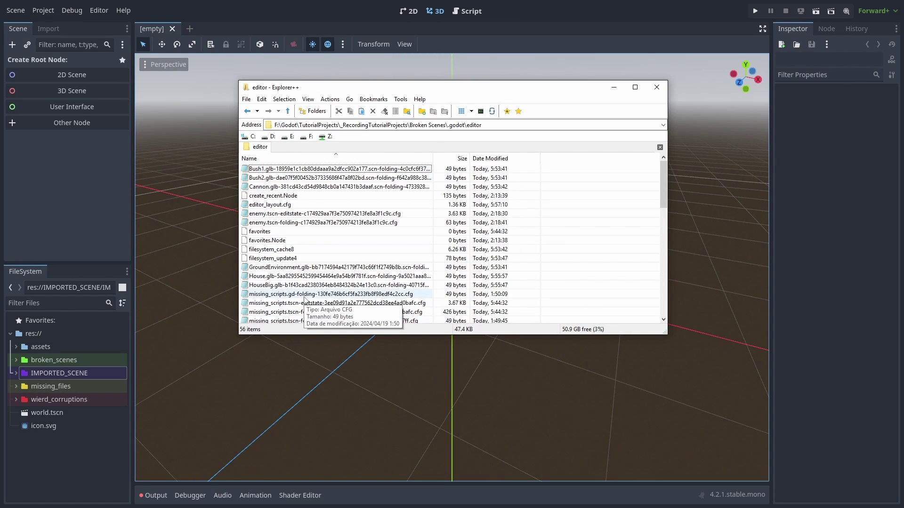
left_click(324, 305)
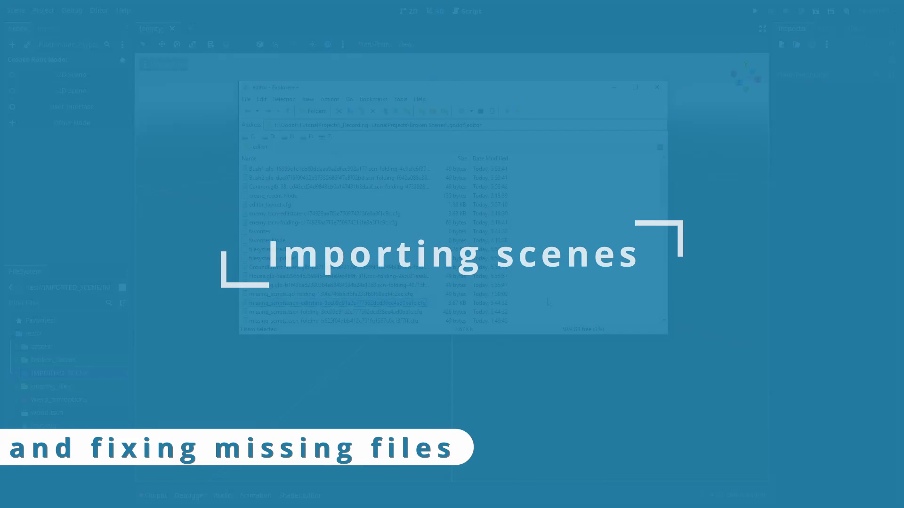
scroll(469, 208, "down", 2)
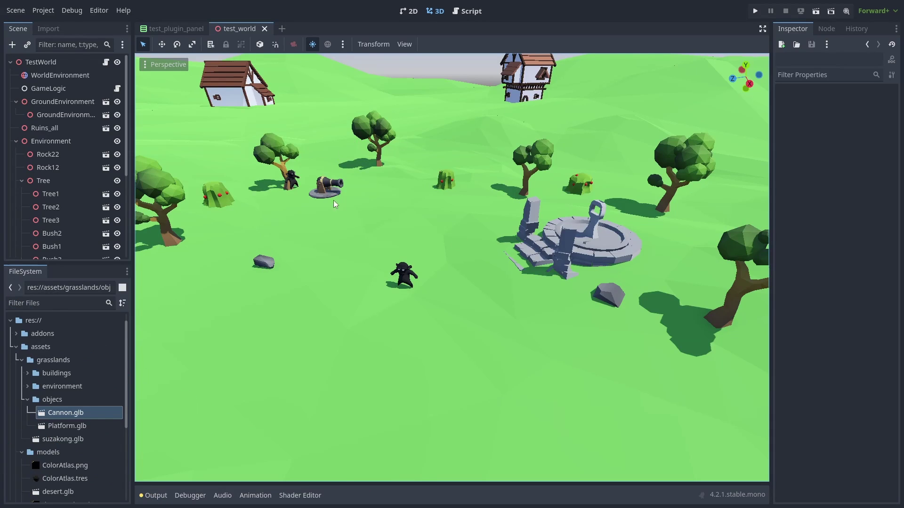
scroll(395, 217, "down", 3)
Copy test_world.tscn into IMPORTED_SCENE and open it, exposing the missing some_script.gd dependency.
middle_click_drag(395, 215, 425, 225)
scroll(424, 226, "up", 1)
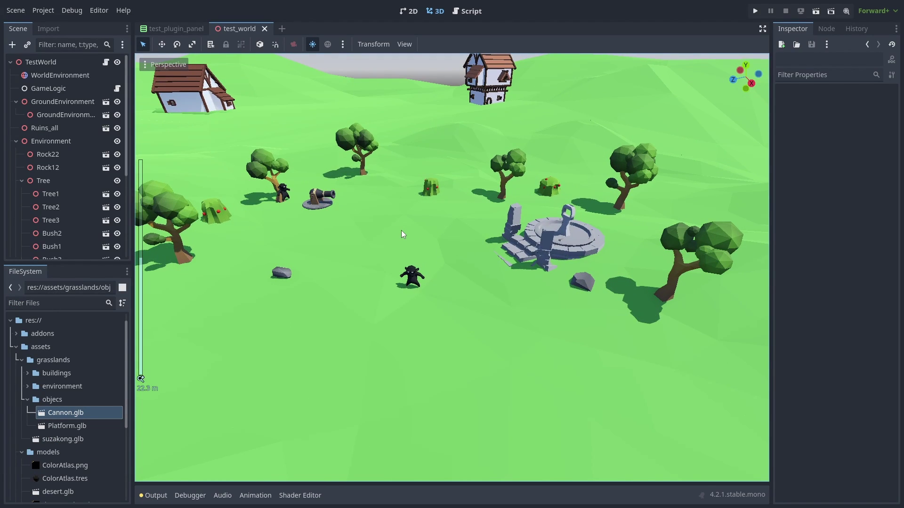
scroll(401, 230, "down", 1)
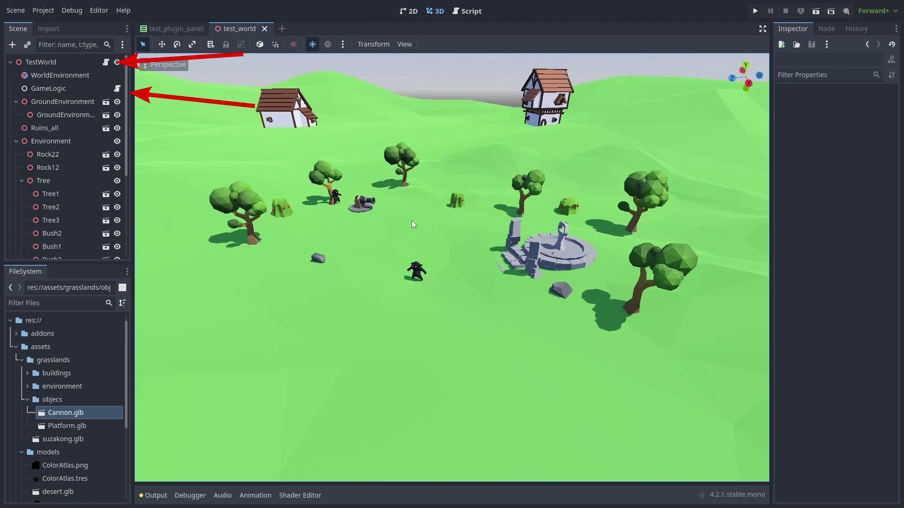
mouse_move(401, 231)
middle_mouse_down()
mouse_move(389, 214)
mouse_move(421, 222)
middle_mouse_up()
scroll(383, 212, "up", 2)
scroll(383, 211, "up", 1)
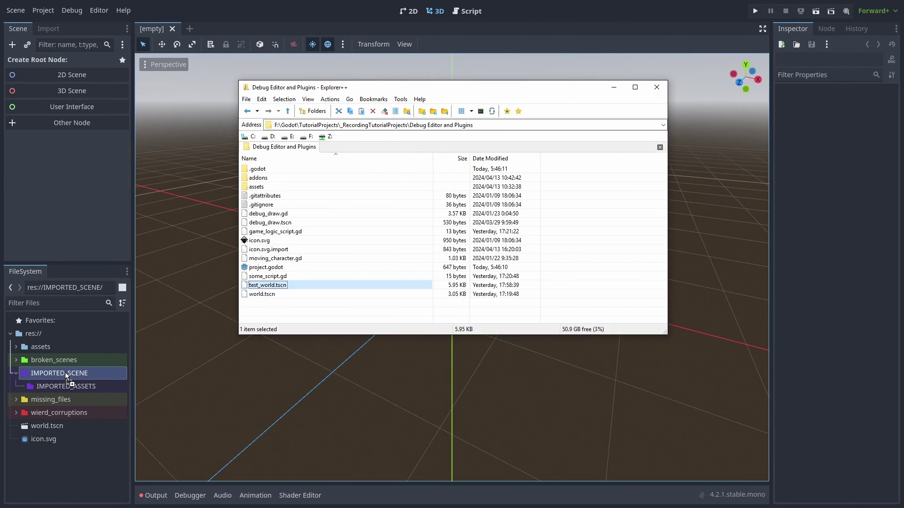
left_click_drag(57, 374, 57, 374)
double_click(62, 397)
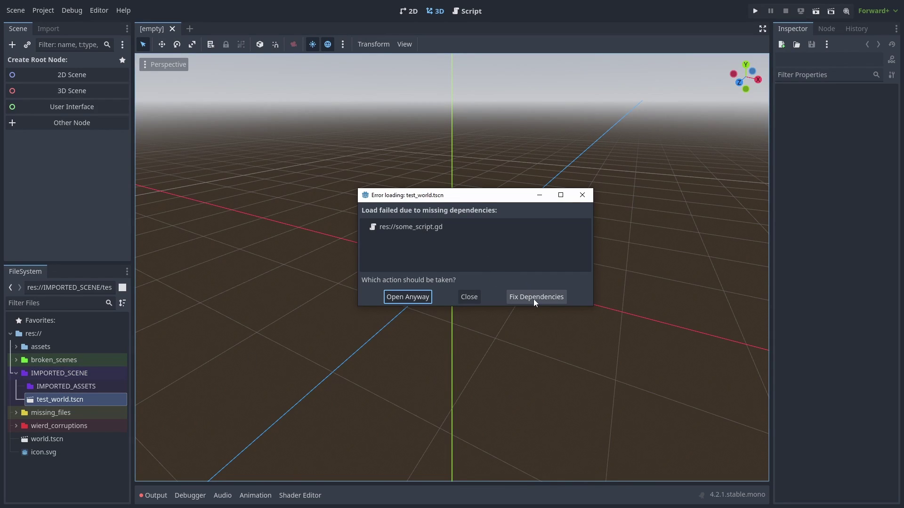
Copy the grasslands folder into IMPORTED_ASSETS and repair test_world's broken dependency paths.
left_click(533, 297)
scroll(517, 286, "up", 2)
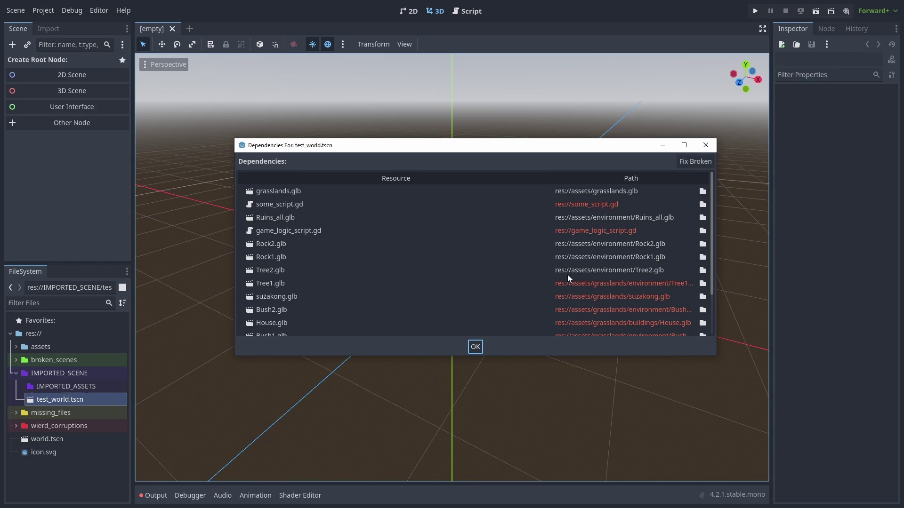
left_click(693, 161)
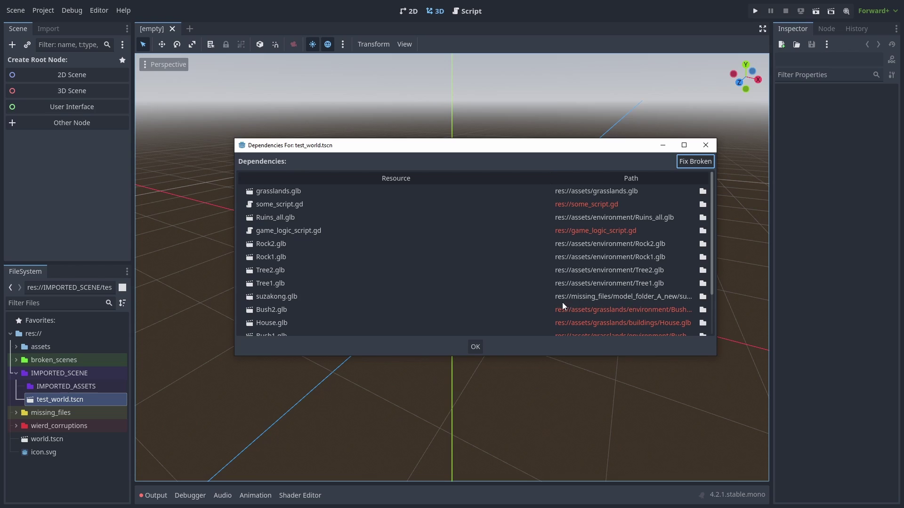
scroll(521, 305, "down", 1)
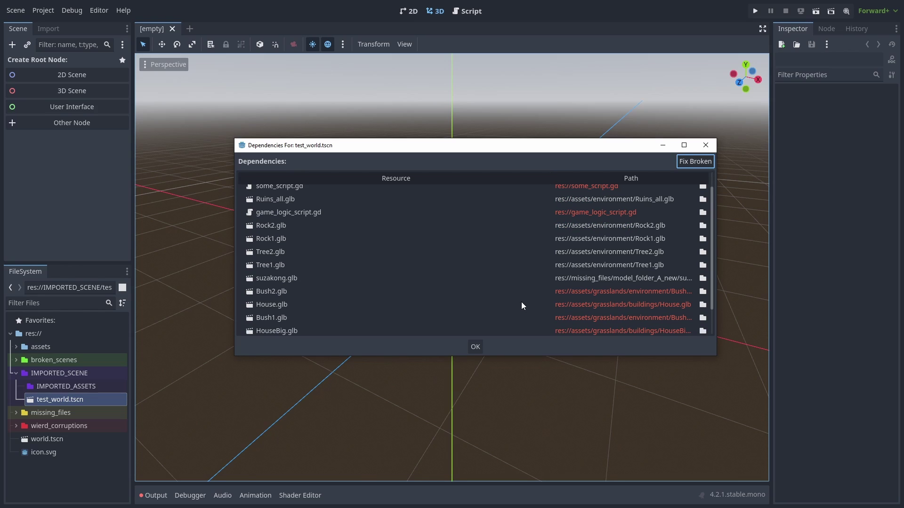
scroll(521, 305, "down", 1)
left_click(475, 345)
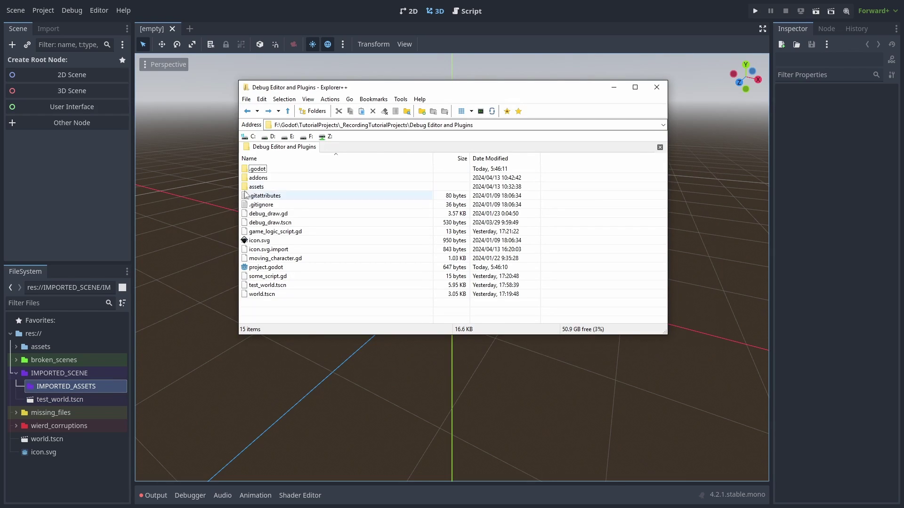
double_click(255, 186)
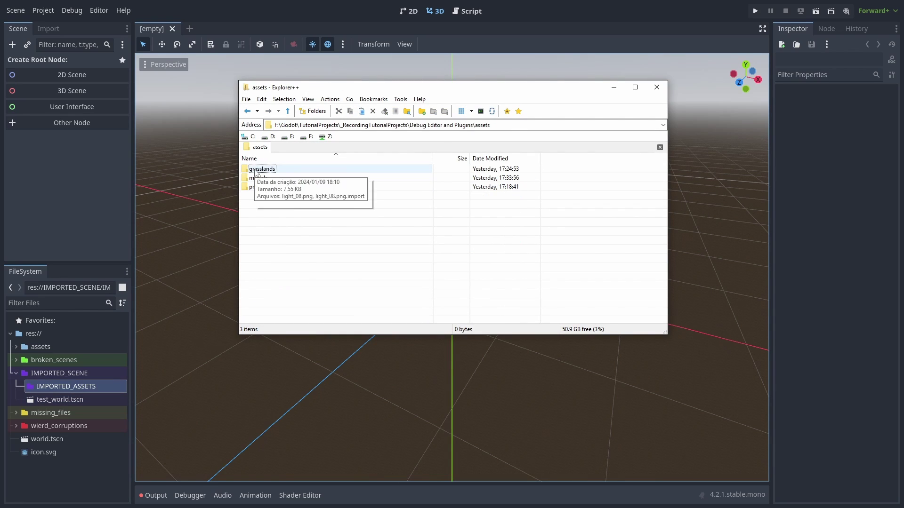
mouse_move(256, 172)
left_mouse_down()
mouse_move(108, 372)
mouse_move(80, 387)
left_mouse_up()
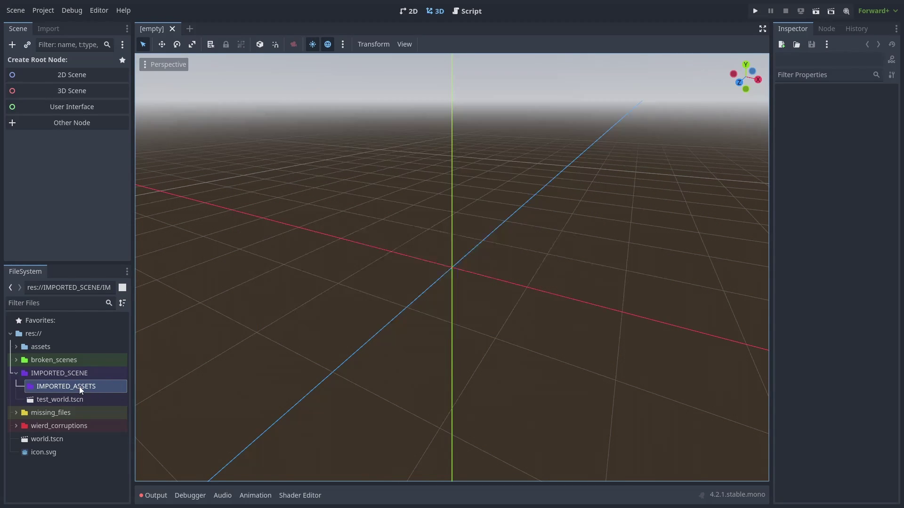
left_click(543, 300)
left_click(692, 161)
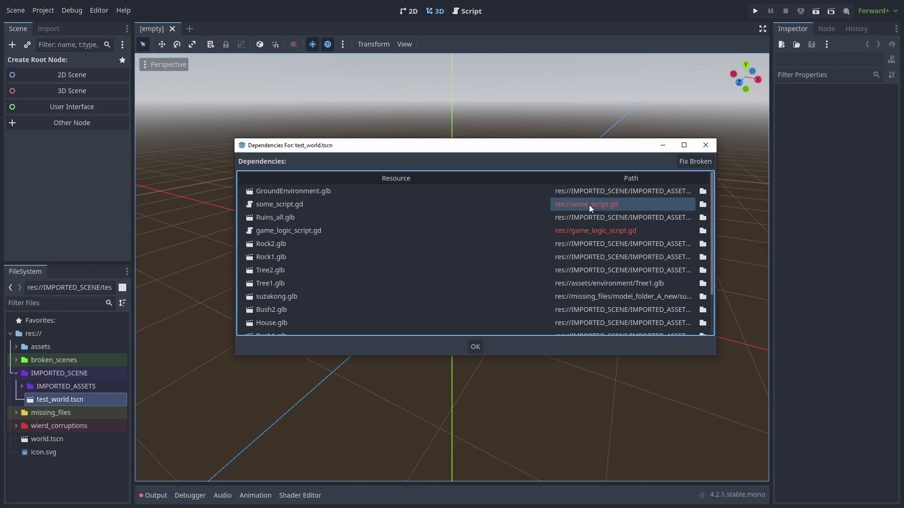
Remove the some_script.gd and game_logic_script references from test_world.tscn and save it.
key("alt+Tab")
left_click_drag(357, 388, 357, 381)
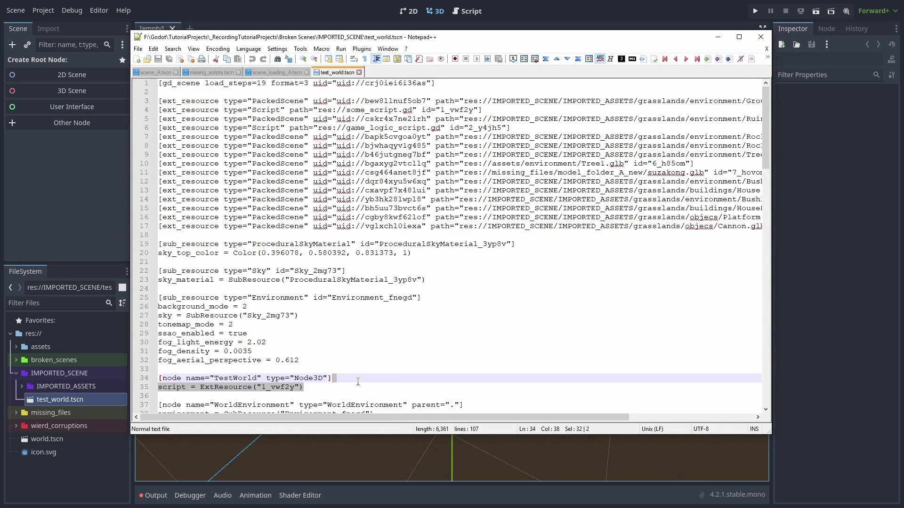
key("Delete")
key("ctrl+shift+l")
double_click(486, 111)
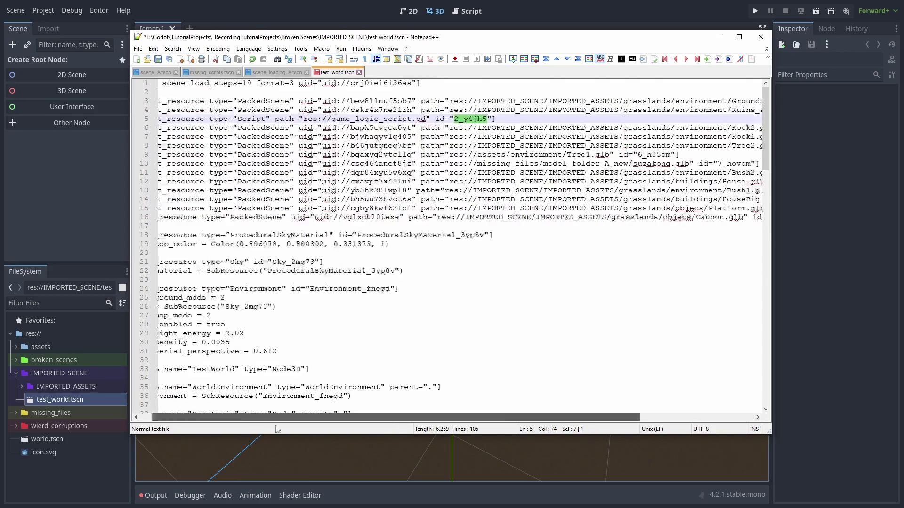
scroll(424, 211, "down", 4)
left_click(382, 311)
scroll(382, 311, "up", 4)
key("ctrl+s")
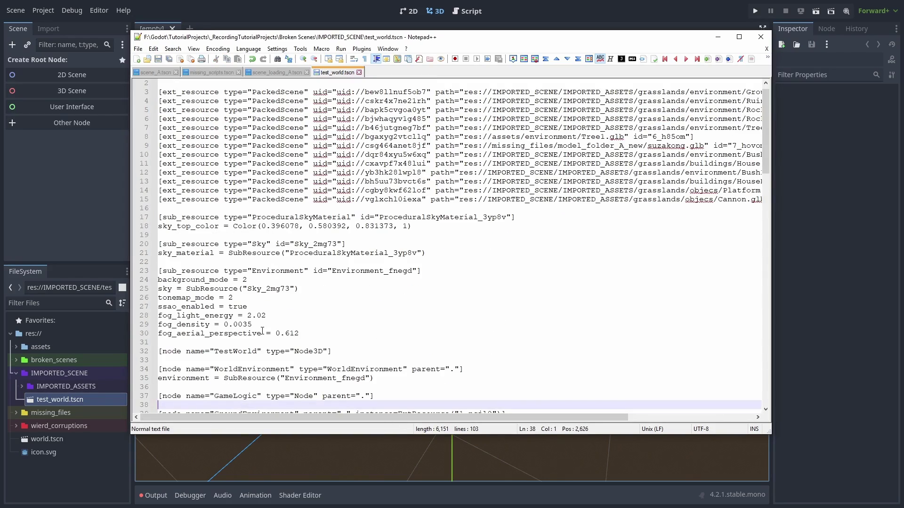
Open the repaired test_world scene and show HouseBig.glb's materials in Advanced Import Settings.
double_click(71, 400)
scroll(395, 210, "down", 3)
scroll(404, 226, "down", 3)
scroll(406, 266, "down", 2)
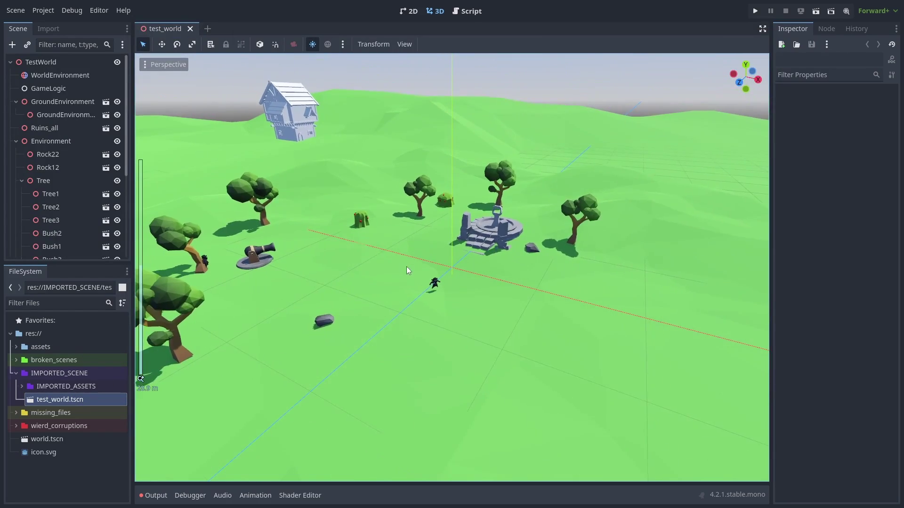
scroll(344, 263, "down", 2)
scroll(344, 264, "down", 2)
scroll(335, 265, "down", 1)
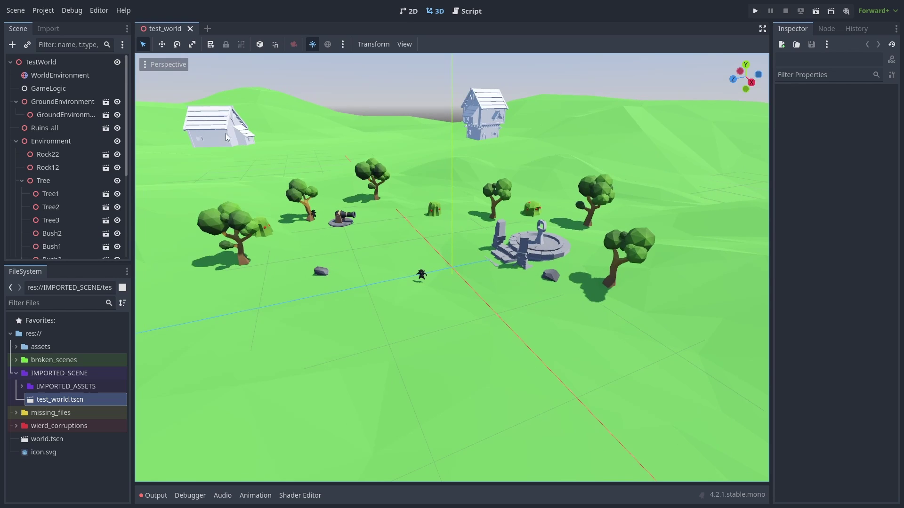
left_click(22, 387)
left_click(34, 411)
scroll(83, 457, "down", 1)
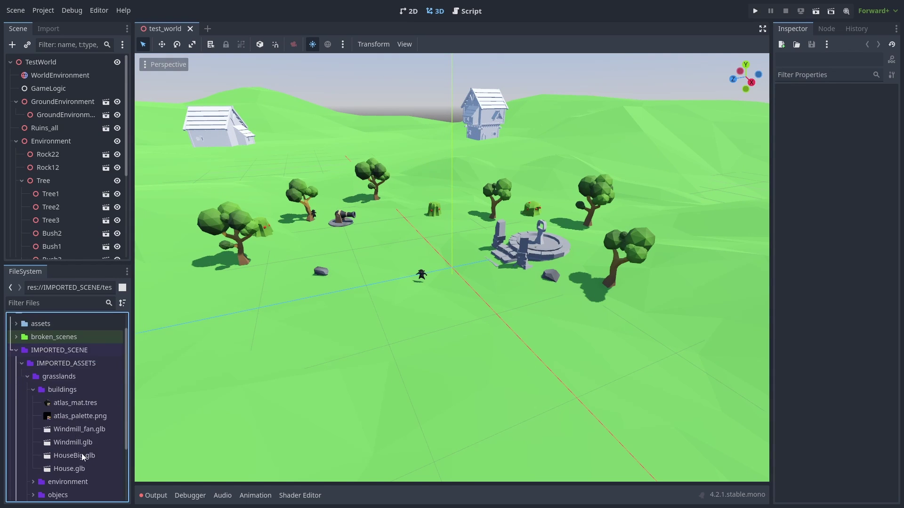
double_click(83, 455)
left_click(78, 75)
left_click(33, 93)
Start picking an external material file, browsing the IMPORTED_SCENE and IMPORTED_ASSETS folders.
left_click(897, 103)
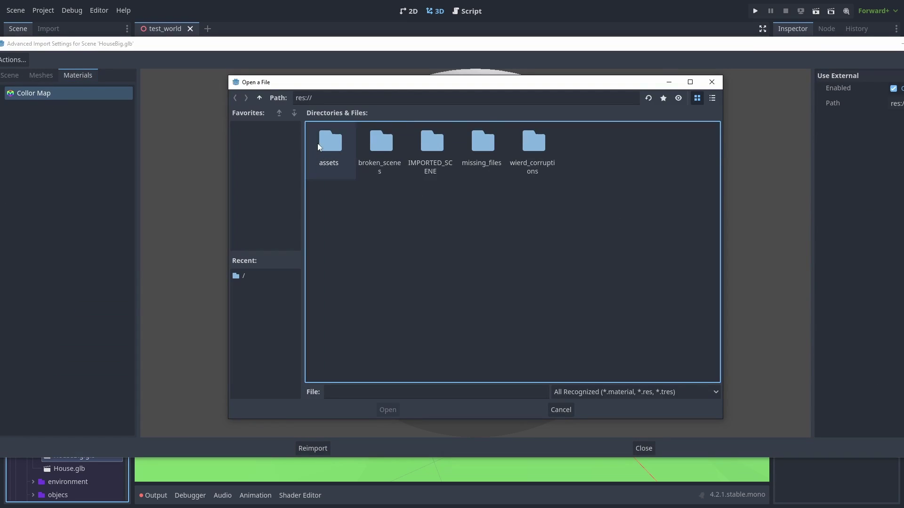
double_click(426, 141)
double_click(328, 141)
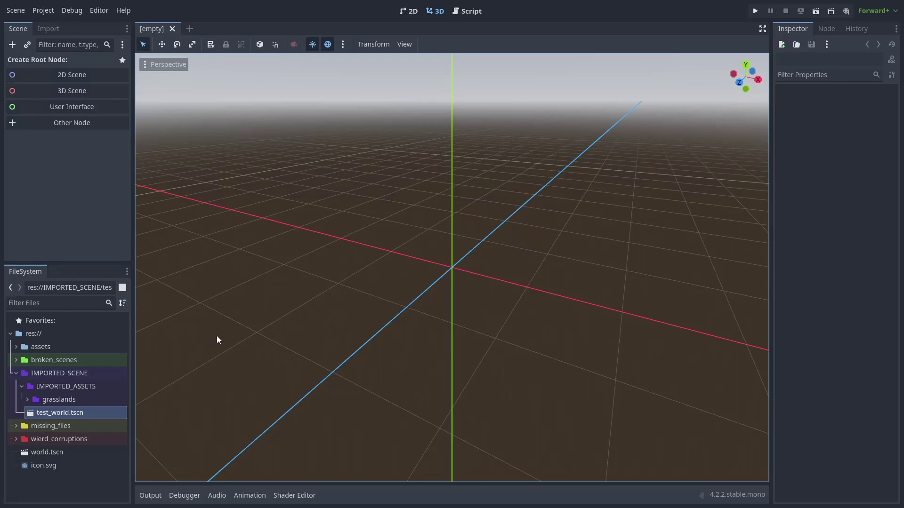
Open test_world.tscn with Open Anyway, ignoring missing some_script.gd and game_logic_script.gd.
double_click(70, 413)
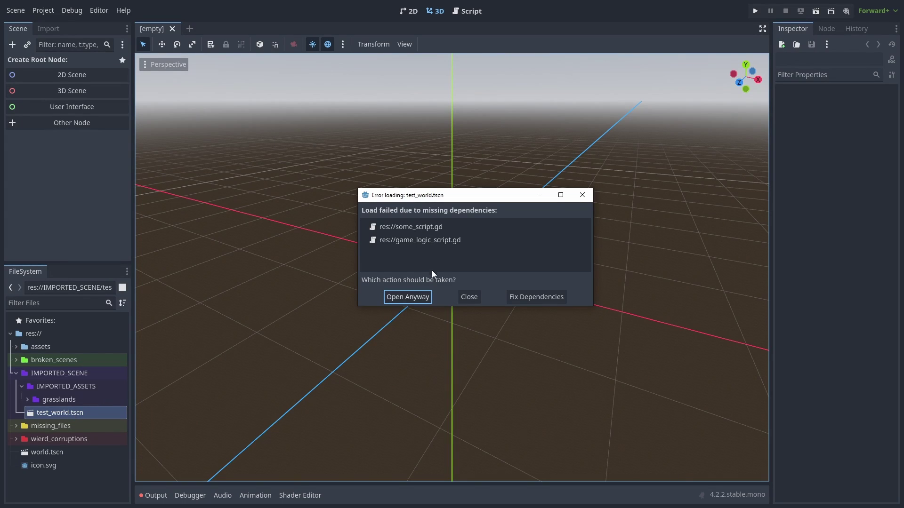
left_click(525, 295)
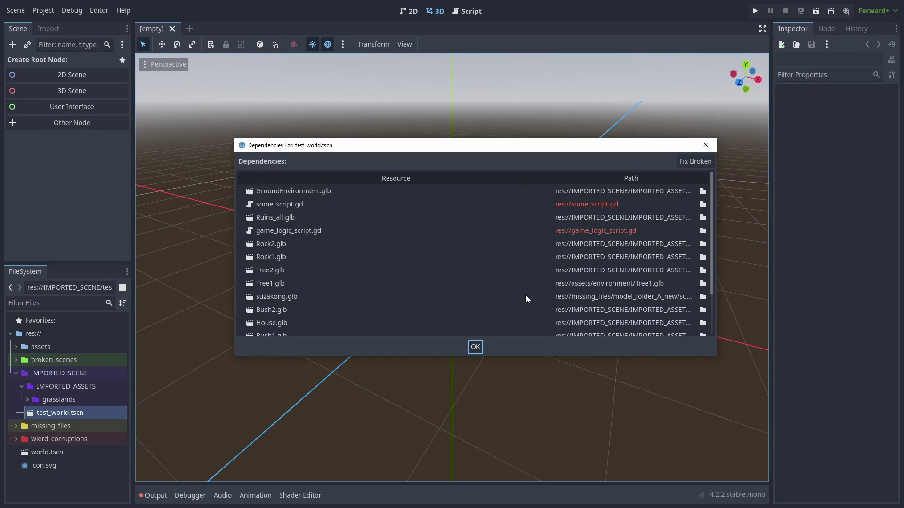
left_click(469, 347)
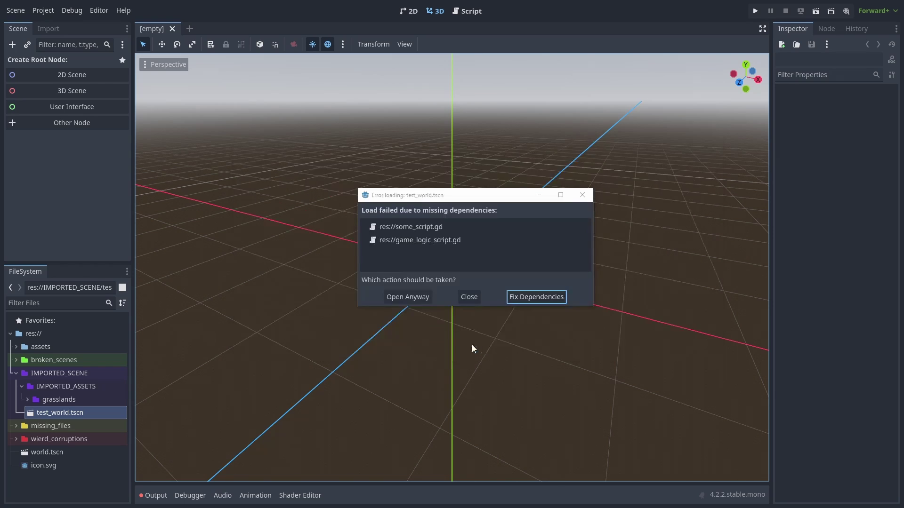
left_click(397, 295)
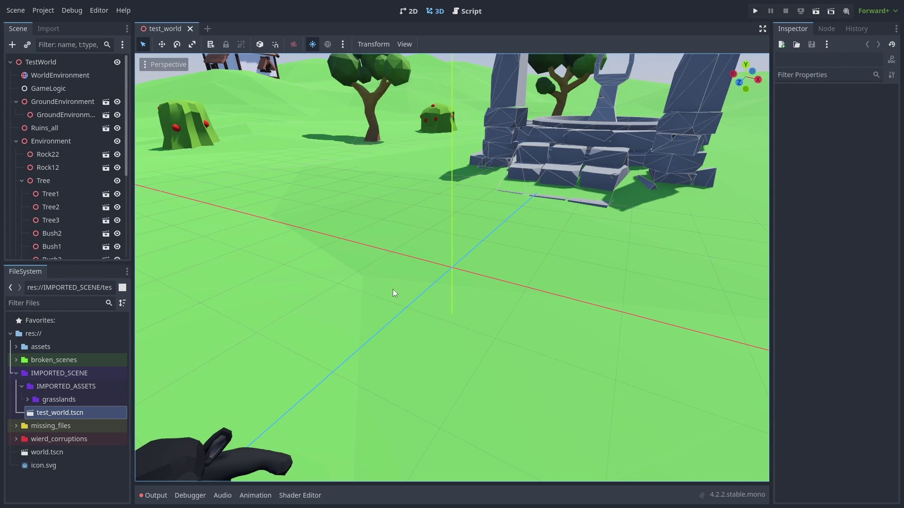
scroll(337, 200, "down", 3)
scroll(386, 213, "down", 3)
scroll(418, 249, "down", 2)
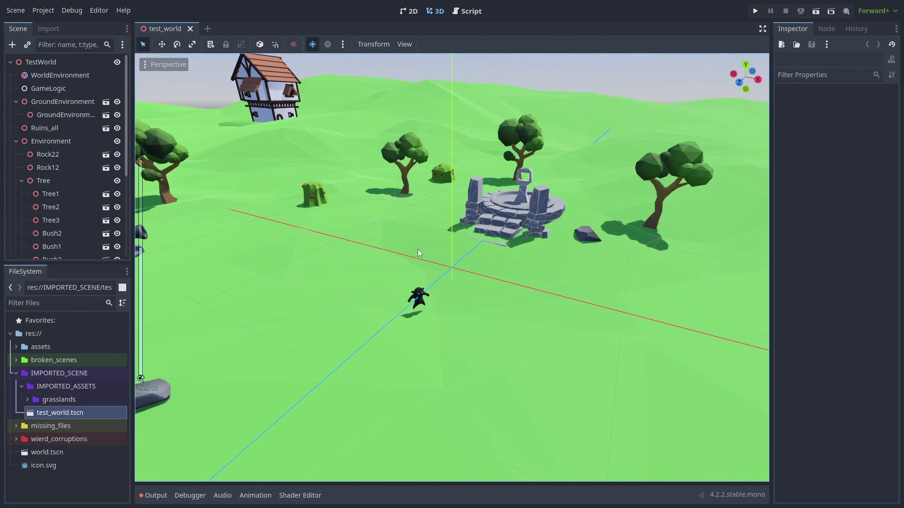
scroll(402, 248, "down", 2)
scroll(371, 246, "down", 2)
scroll(396, 245, "up", 3)
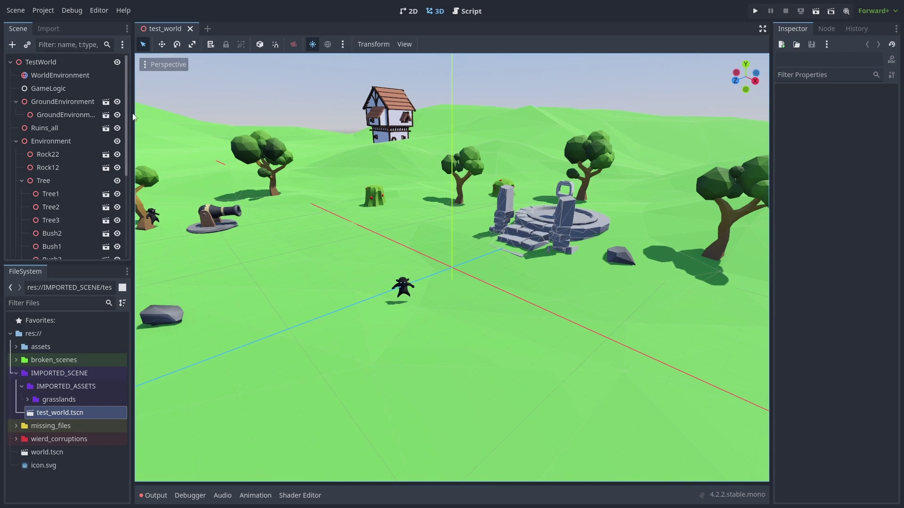
Confirm the TestWorld root node has no script, then close and reopen test_world.tscn.
left_click(61, 88)
left_click(74, 62)
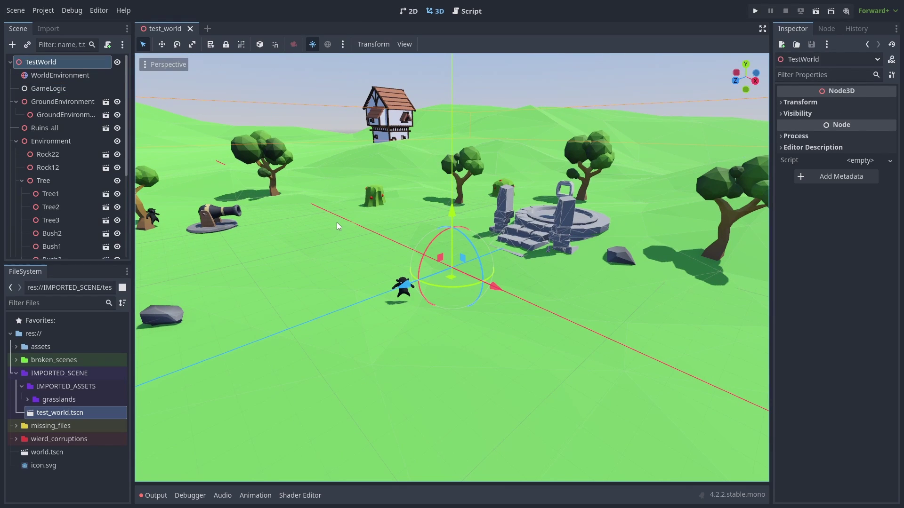
left_click(190, 29)
double_click(84, 415)
middle_click_drag(375, 198, 360, 197)
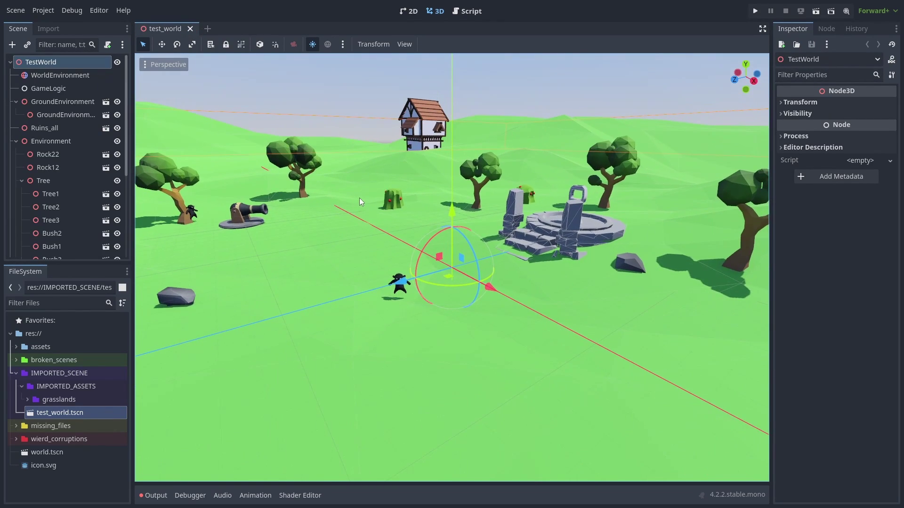